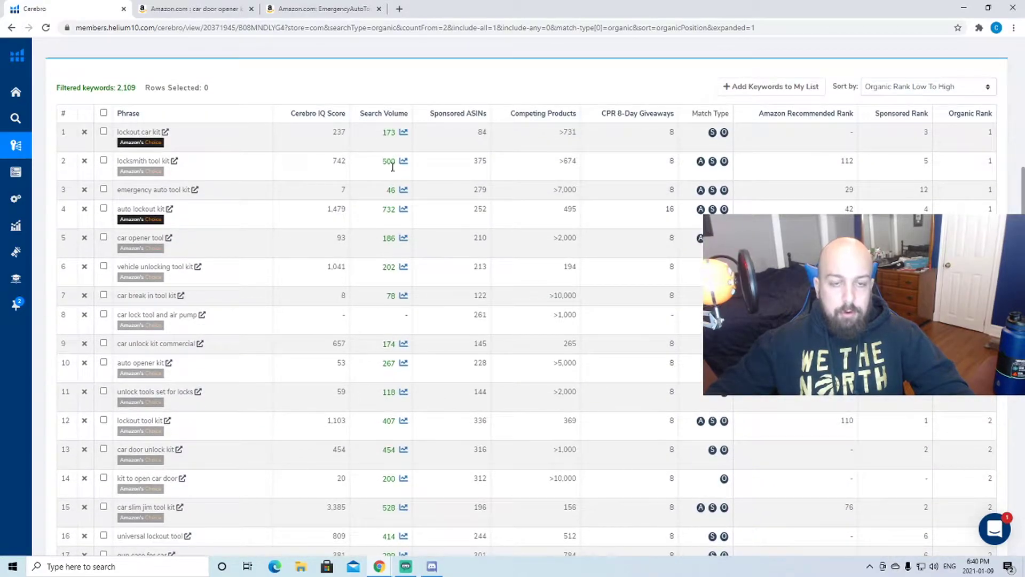
Scroll to the bottom of the Cerebro keyword table and go to results page 2.
{"action": "scroll", "coordinate": [389, 266], "scroll_direction": "down", "scroll_amount": 6}
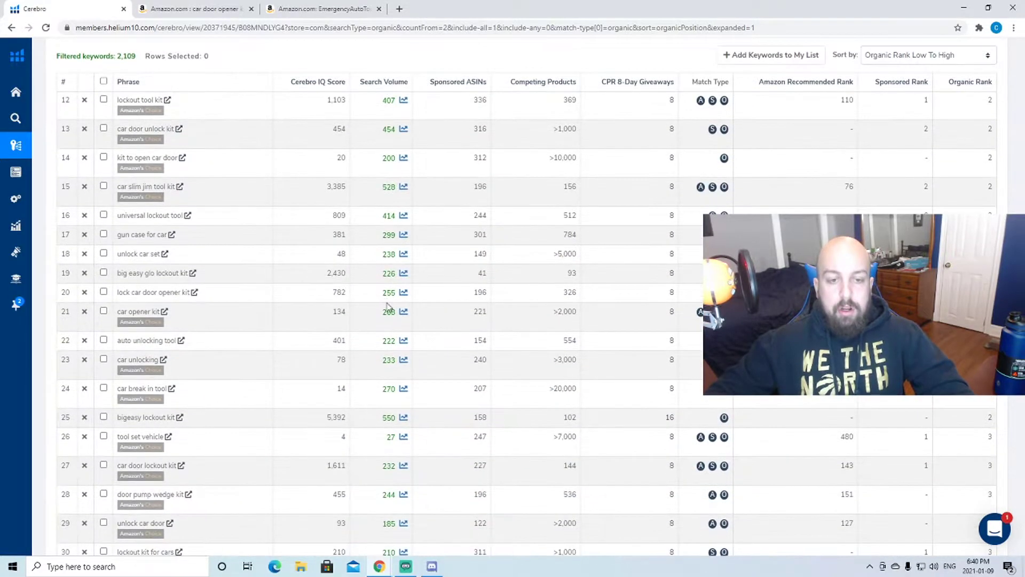
{"action": "scroll", "coordinate": [388, 306], "scroll_direction": "down", "scroll_amount": 10}
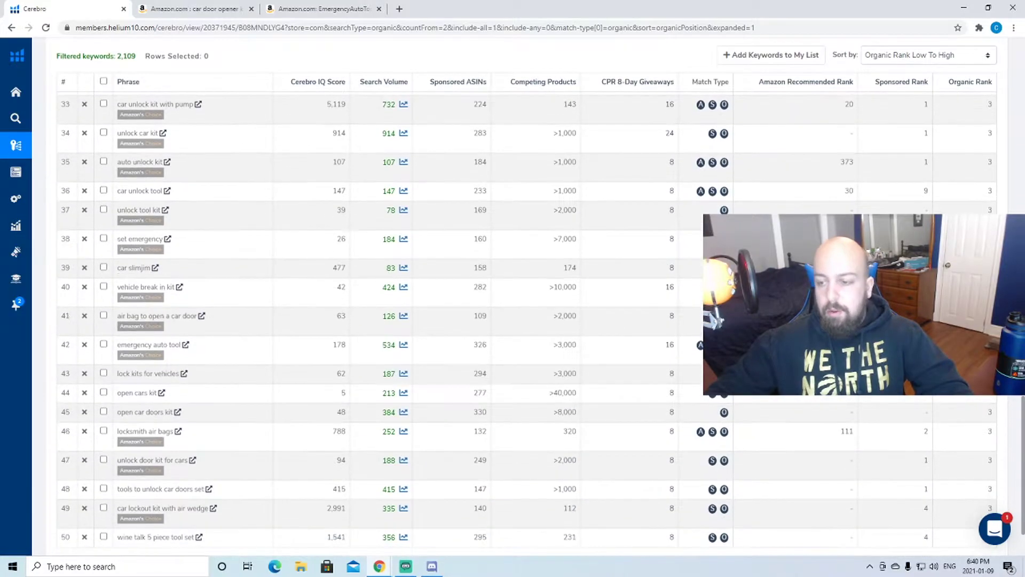
{"action": "scroll", "coordinate": [467, 297], "scroll_direction": "down", "scroll_amount": 2}
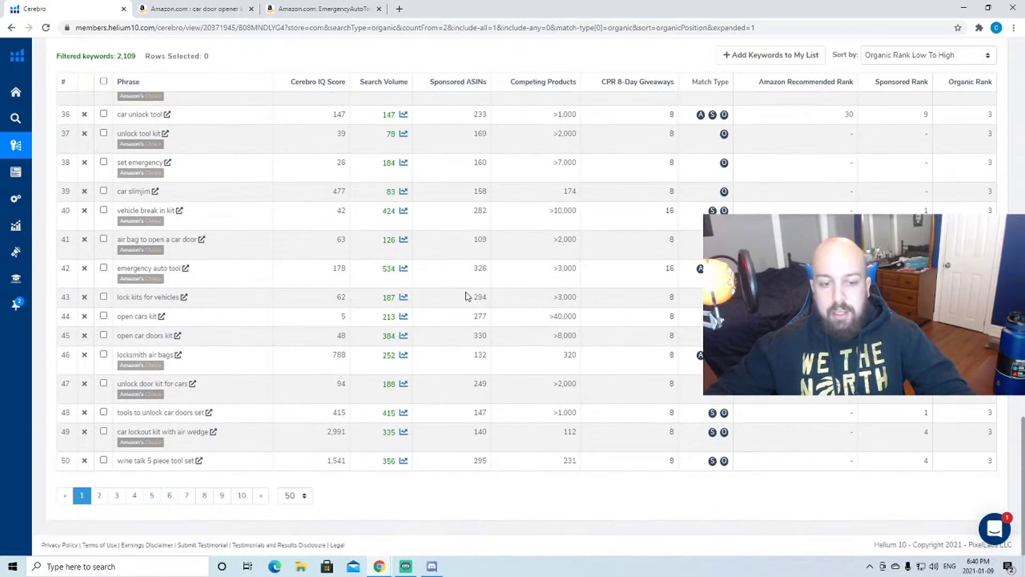
{"action": "left_click", "coordinate": [100, 496]}
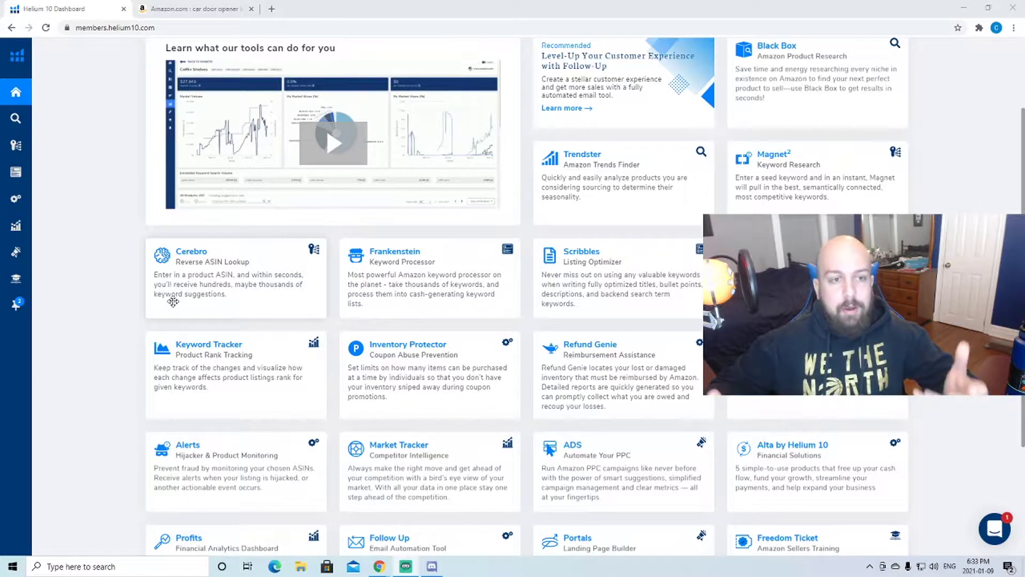
Browse the dashboard tool cards and open Cerebro – Reverse ASIN Lookup.
{"action": "scroll", "coordinate": [169, 300], "scroll_direction": "down", "scroll_amount": 1}
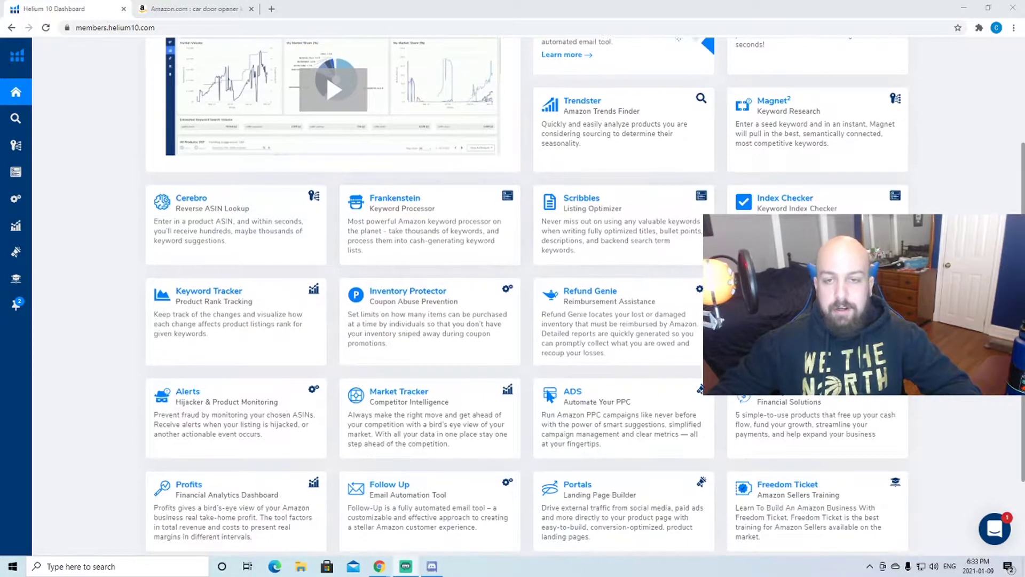
{"action": "scroll", "coordinate": [563, 273], "scroll_direction": "up", "scroll_amount": 1}
{"action": "scroll", "coordinate": [563, 272], "scroll_direction": "down", "scroll_amount": 2}
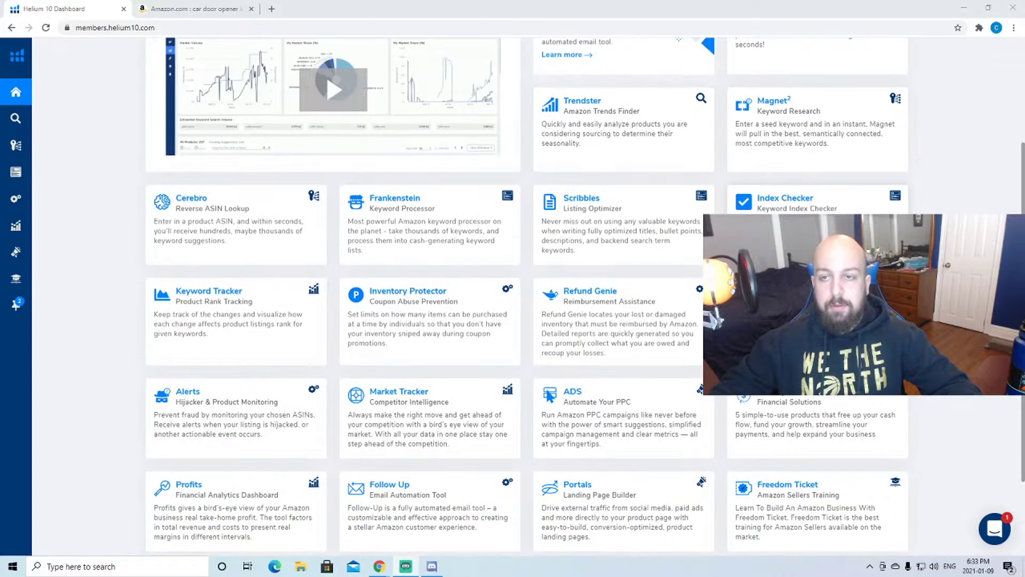
{"action": "scroll", "coordinate": [513, 293], "scroll_direction": "down", "scroll_amount": 1}
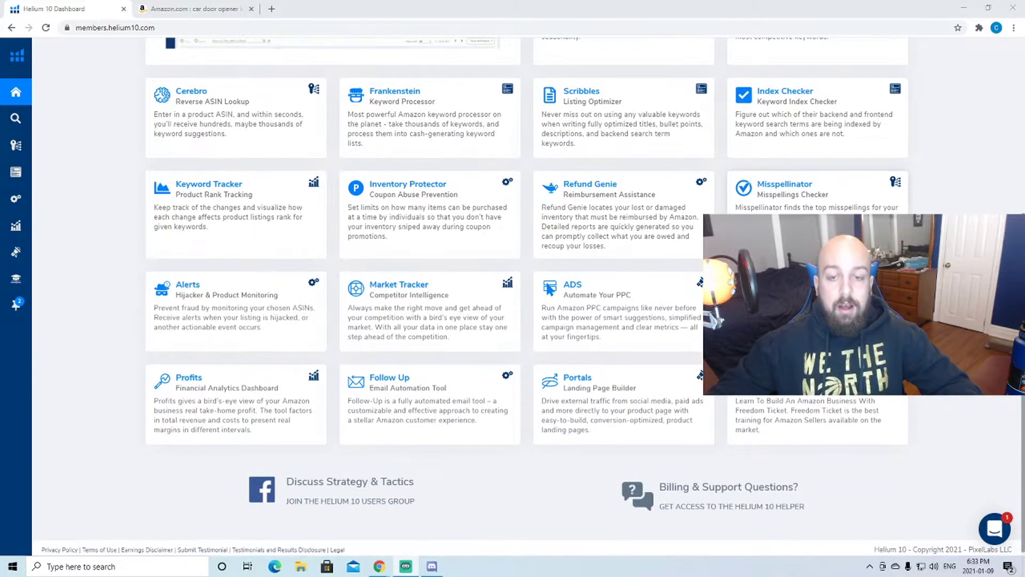
{"action": "scroll", "coordinate": [652, 280], "scroll_direction": "up", "scroll_amount": 1}
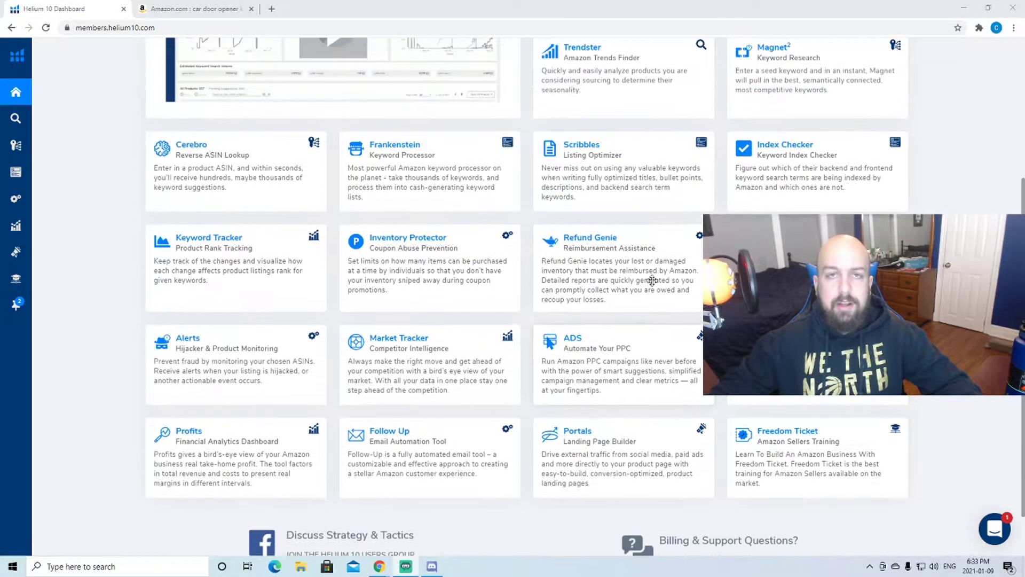
{"action": "scroll", "coordinate": [287, 285], "scroll_direction": "up", "scroll_amount": 1}
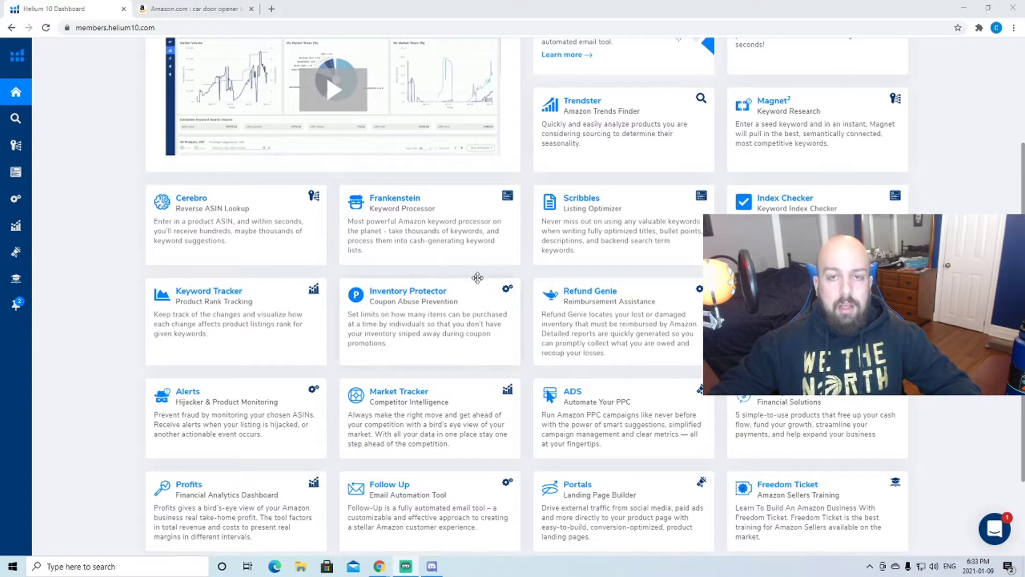
{"action": "scroll", "coordinate": [350, 281], "scroll_direction": "up", "scroll_amount": 1}
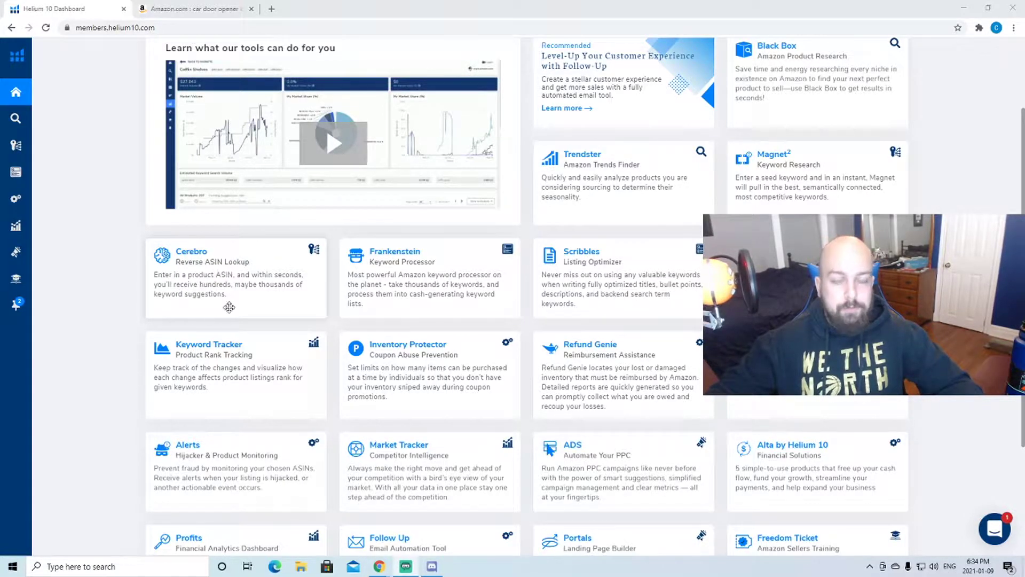
{"action": "left_click", "coordinate": [238, 264]}
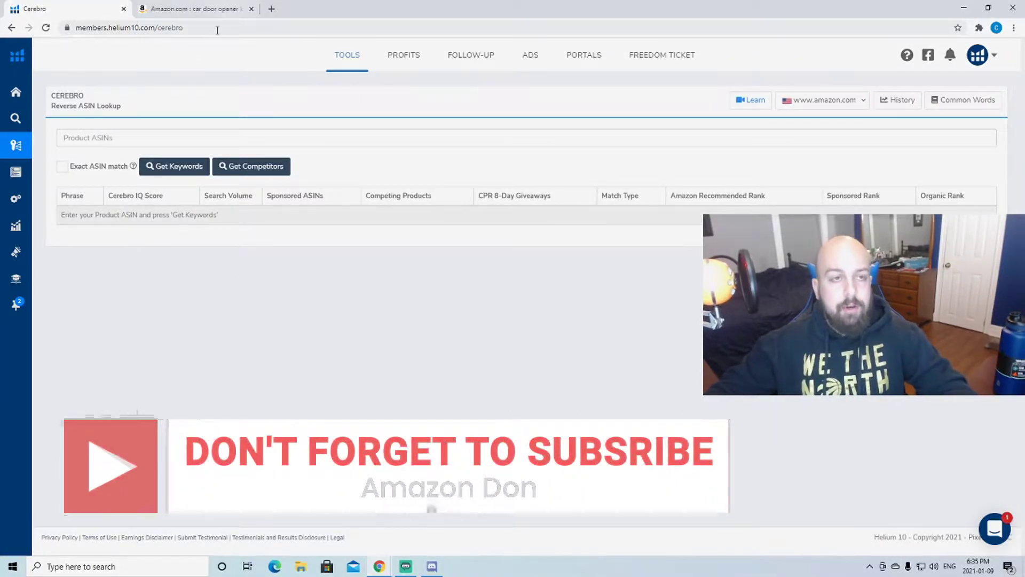
Switch to the Amazon tab and browse the 'car door opener kit' search results.
{"action": "left_click", "coordinate": [214, 9]}
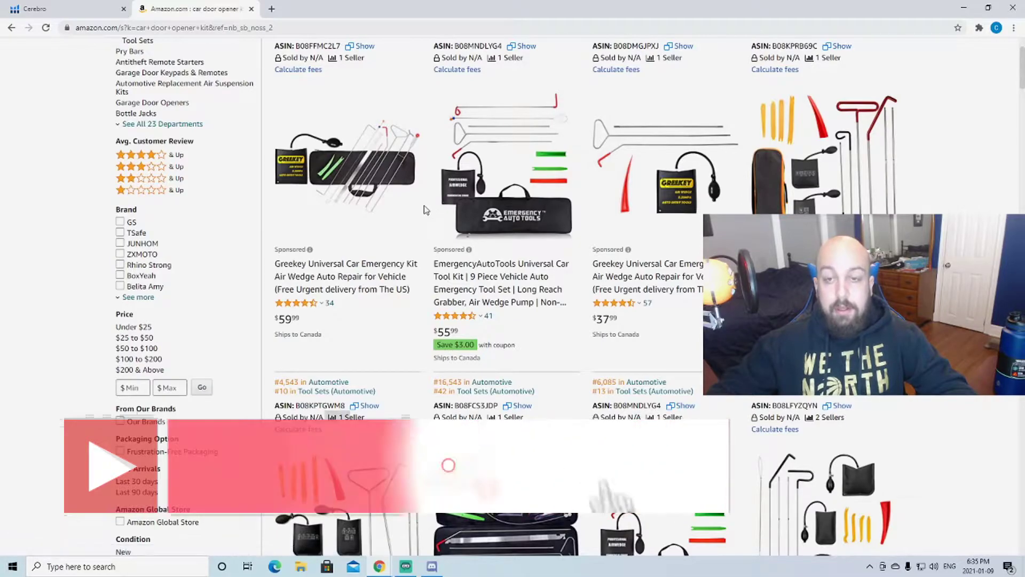
{"action": "scroll", "coordinate": [425, 207], "scroll_direction": "up", "scroll_amount": 3}
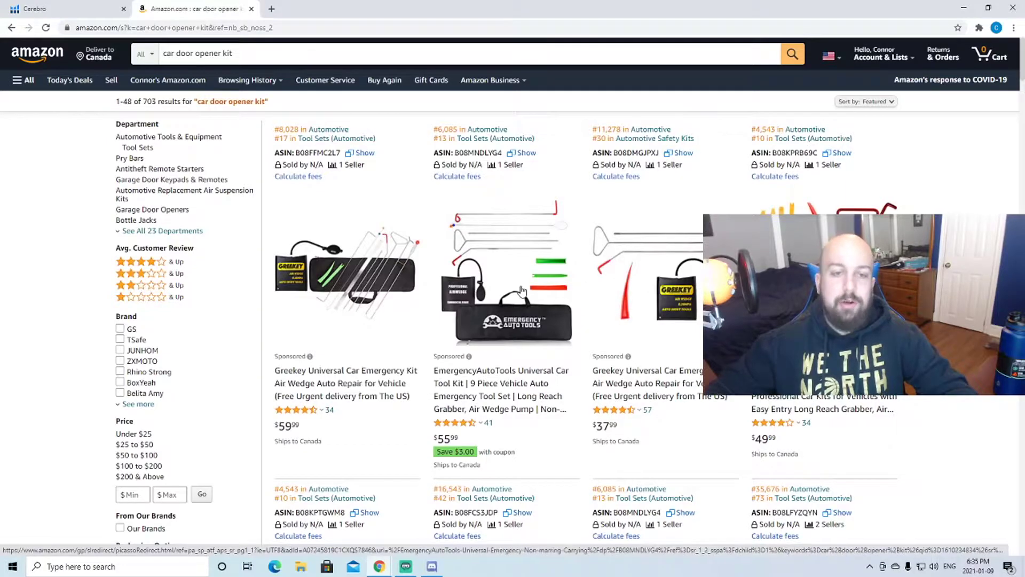
{"action": "scroll", "coordinate": [568, 278], "scroll_direction": "down", "scroll_amount": 7}
{"action": "scroll", "coordinate": [593, 274], "scroll_direction": "up", "scroll_amount": 7}
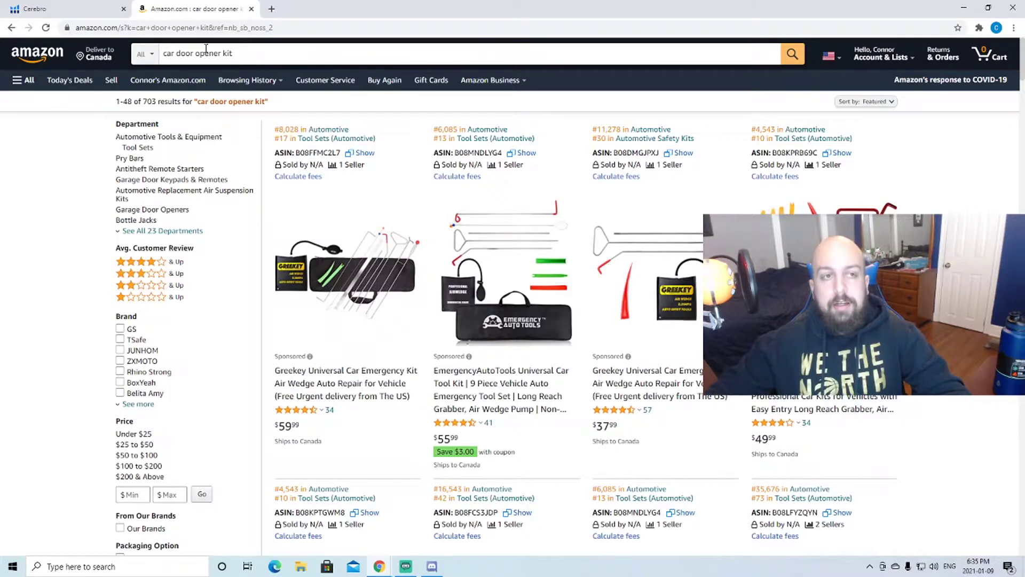
{"action": "scroll", "coordinate": [612, 191], "scroll_direction": "down", "scroll_amount": 5}
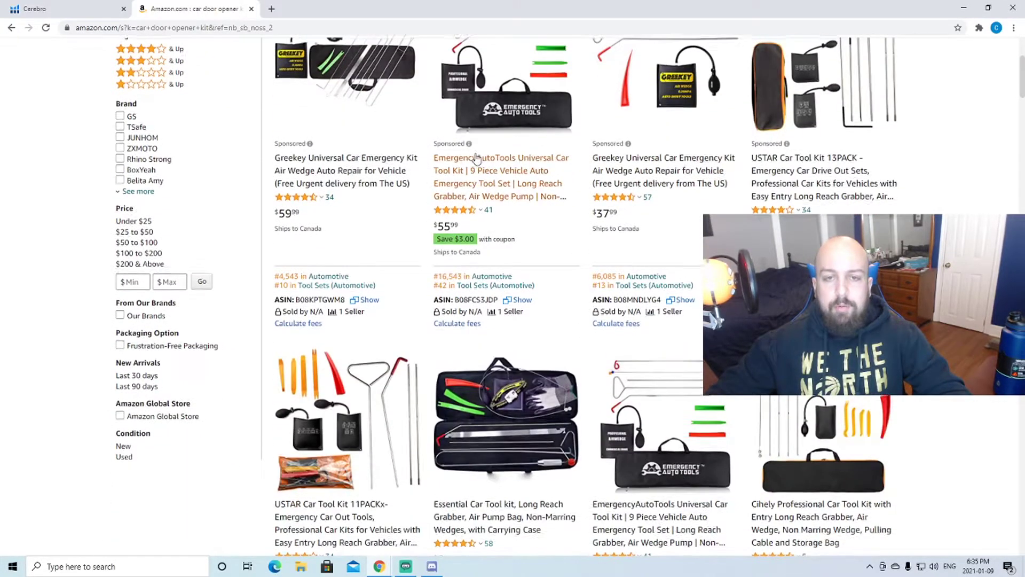
{"action": "scroll", "coordinate": [612, 191], "scroll_direction": "up", "scroll_amount": 3}
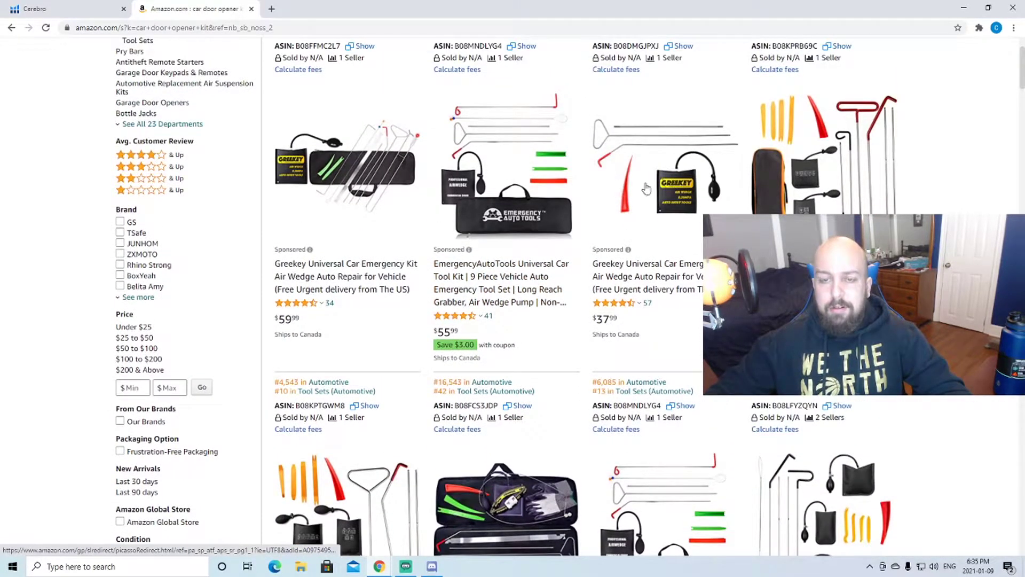
{"action": "scroll", "coordinate": [550, 186], "scroll_direction": "up", "scroll_amount": 1}
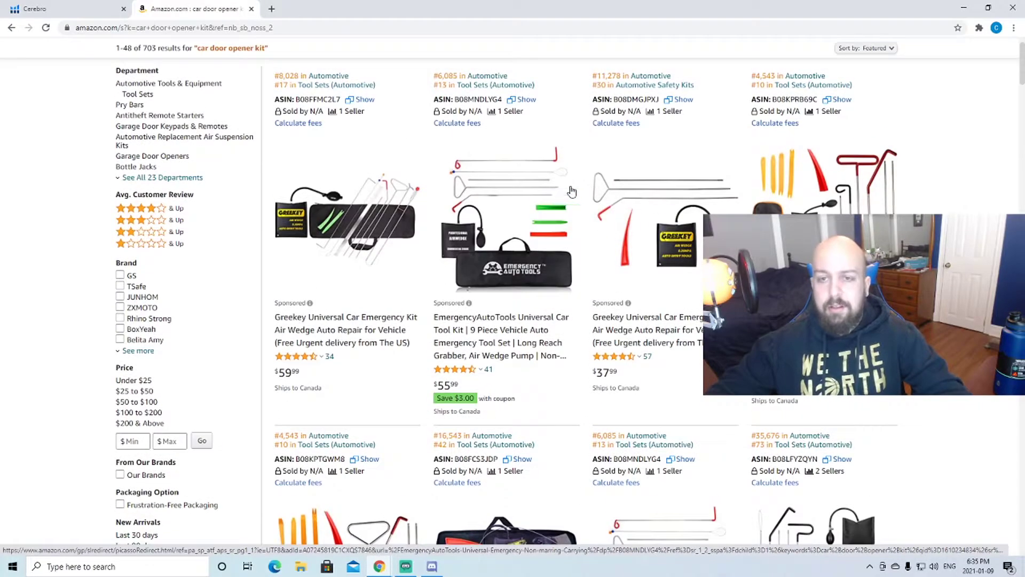
{"action": "scroll", "coordinate": [564, 192], "scroll_direction": "up", "scroll_amount": 1}
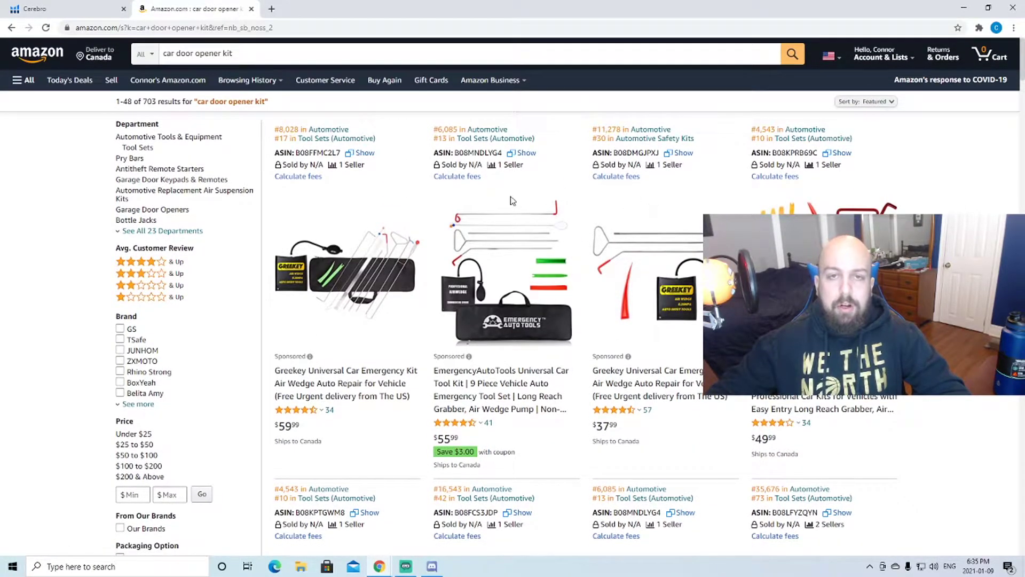
Keep scanning the competing products, then bring up the browser extensions list.
{"action": "scroll", "coordinate": [525, 225], "scroll_direction": "down", "scroll_amount": 1}
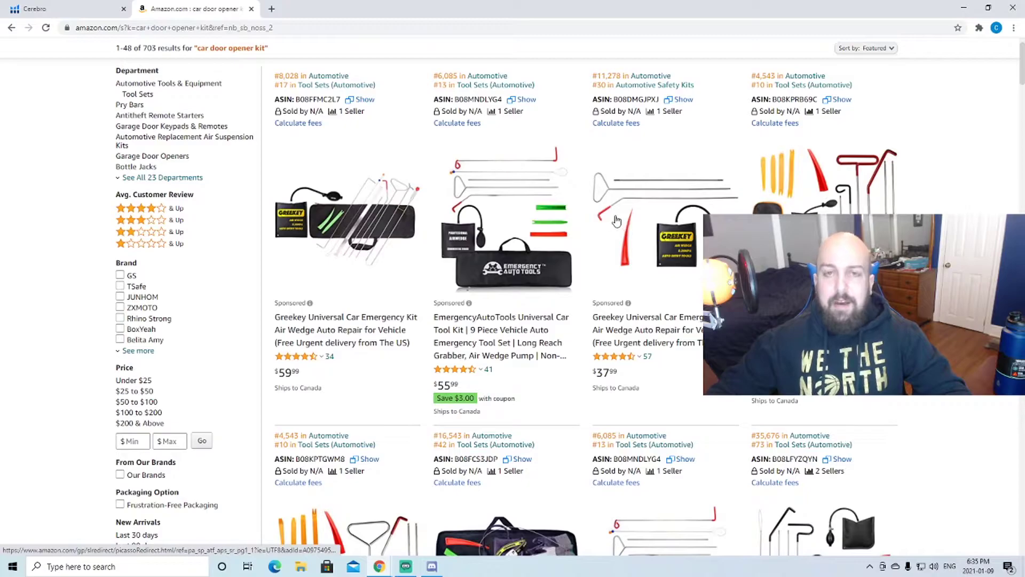
{"action": "scroll", "coordinate": [615, 225], "scroll_direction": "up", "scroll_amount": 1}
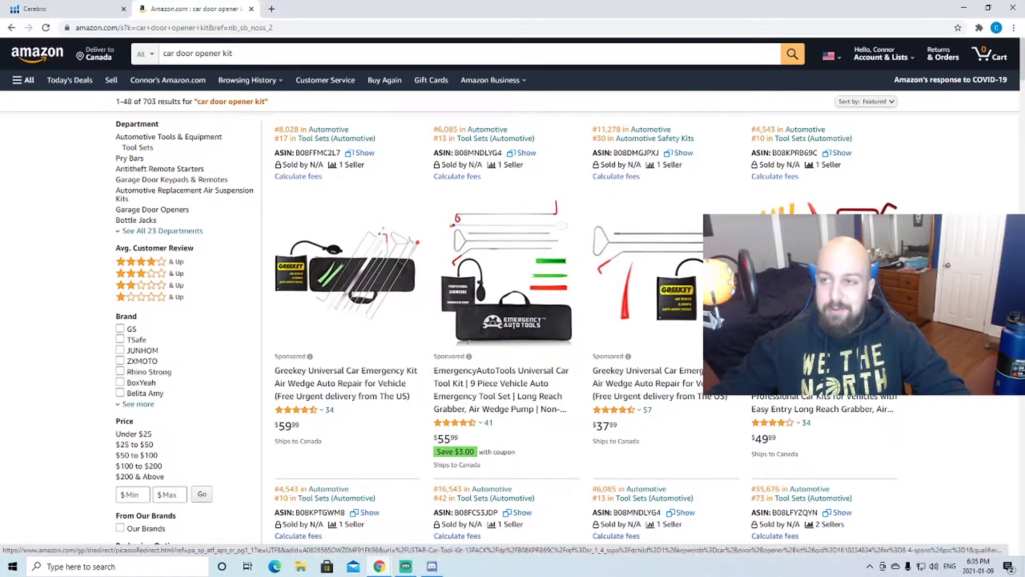
{"action": "scroll", "coordinate": [601, 221], "scroll_direction": "down", "scroll_amount": 3}
{"action": "scroll", "coordinate": [675, 240], "scroll_direction": "up", "scroll_amount": 3}
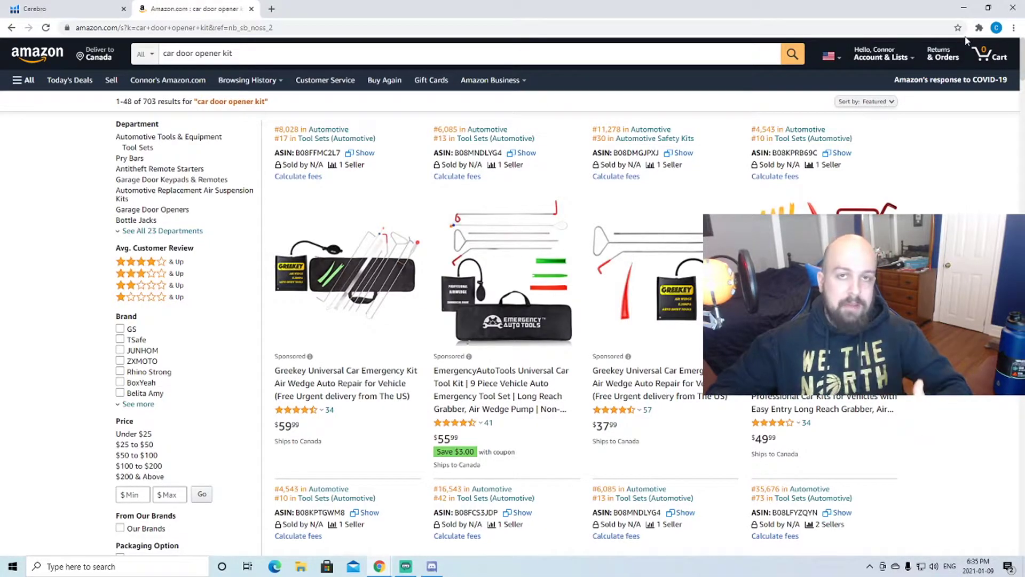
{"action": "left_click", "coordinate": [979, 27]}
Run Helium 10 Xray product research on the car door opener kit search results.
{"action": "left_click", "coordinate": [869, 106]}
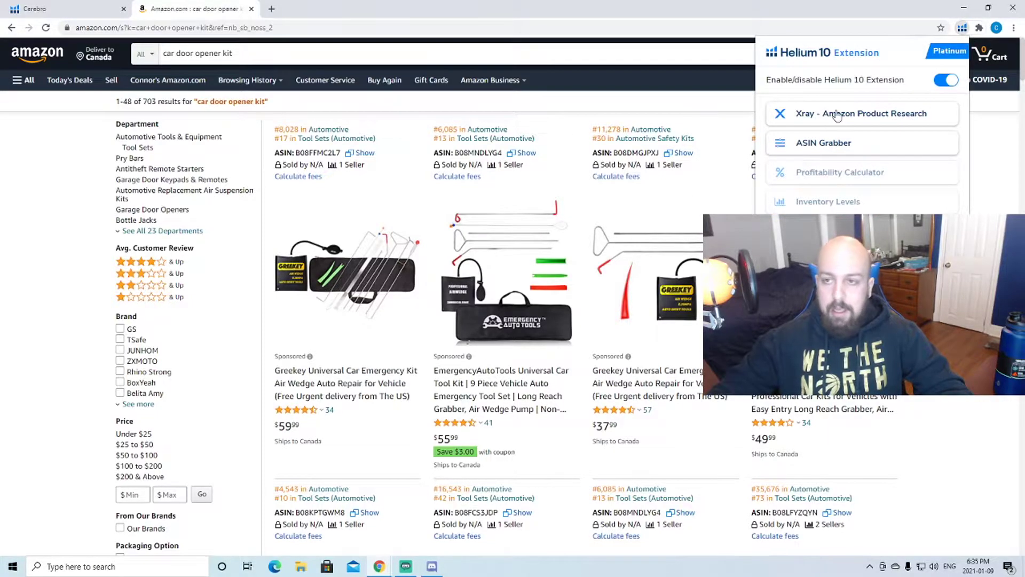
{"action": "left_click", "coordinate": [837, 115]}
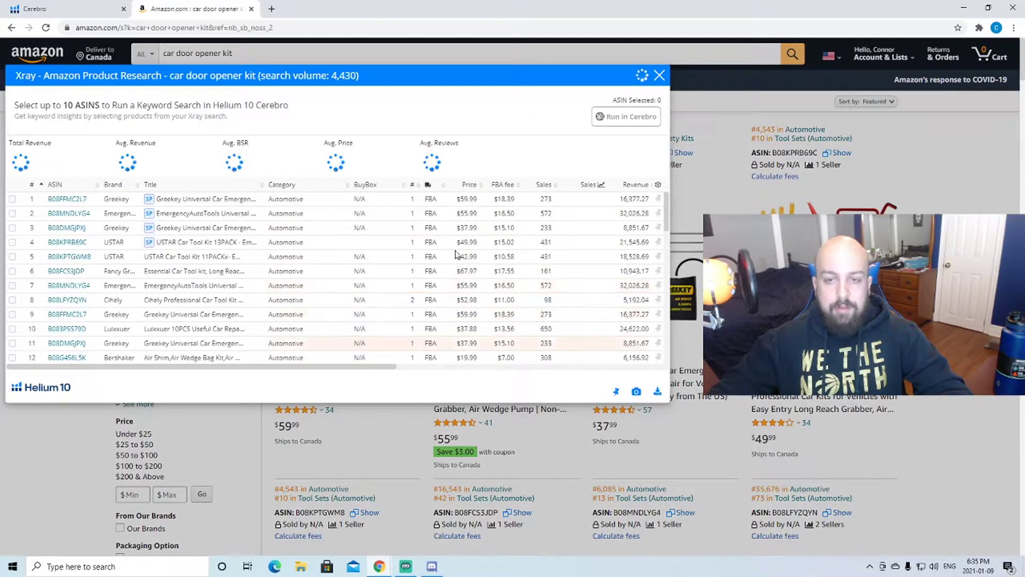
{"action": "left_click_drag", "start_coordinate": [366, 368], "coordinate": [470, 369]}
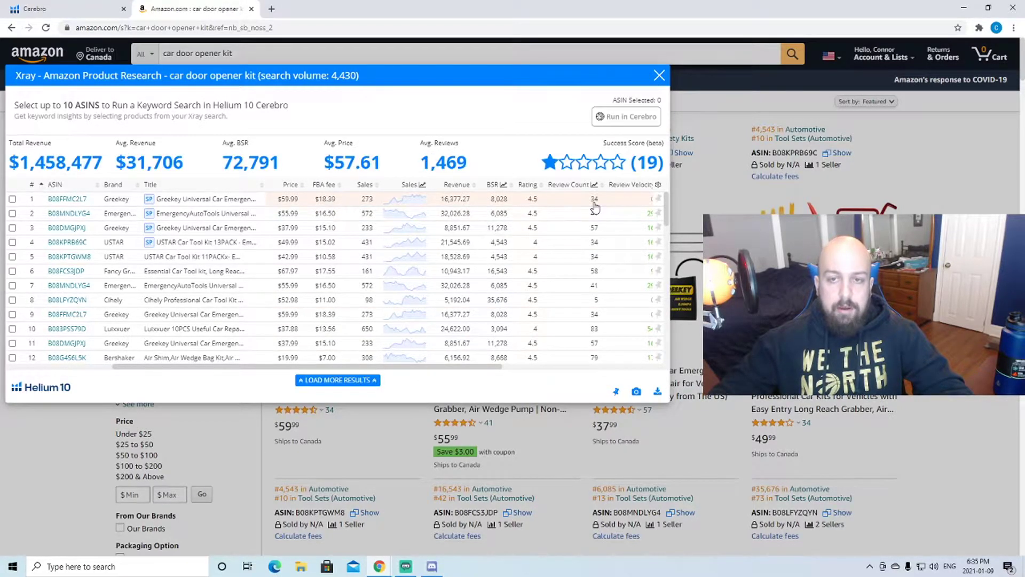
{"action": "scroll", "coordinate": [594, 206], "scroll_direction": "down", "scroll_amount": 5}
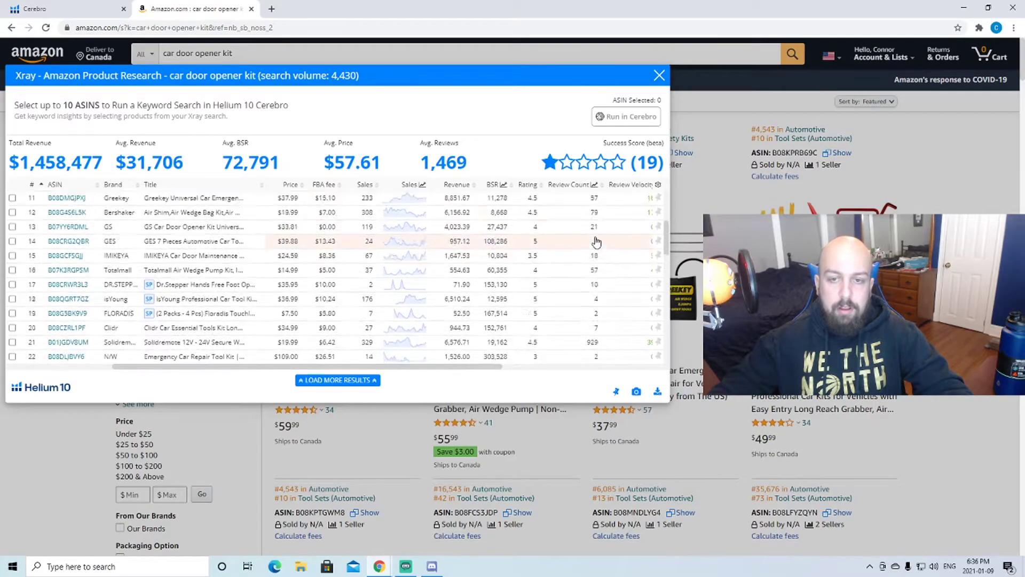
{"action": "scroll", "coordinate": [596, 242], "scroll_direction": "up", "scroll_amount": 5}
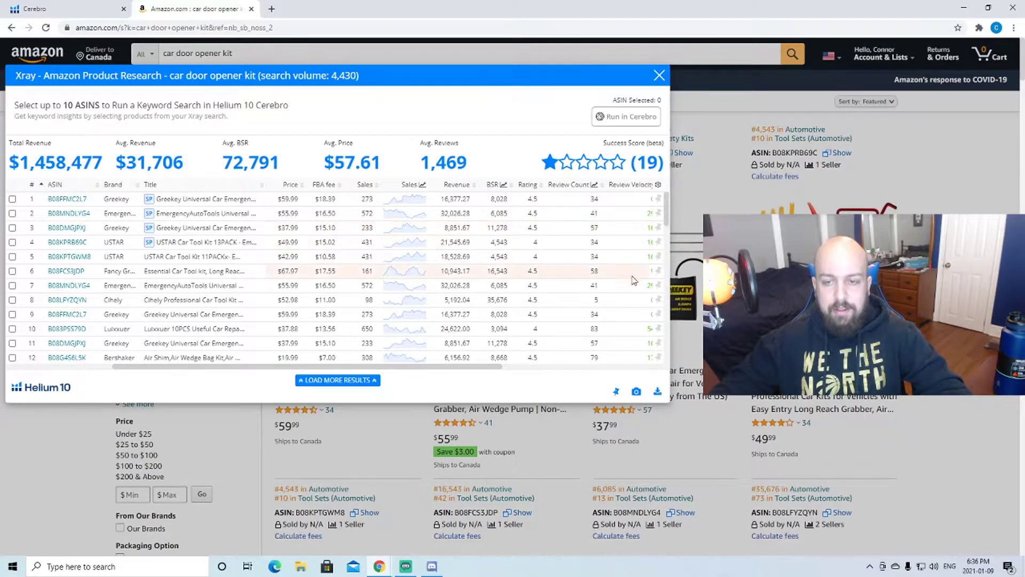
{"action": "scroll", "coordinate": [686, 267], "scroll_direction": "down", "scroll_amount": 5}
{"action": "scroll", "coordinate": [463, 275], "scroll_direction": "up", "scroll_amount": 5}
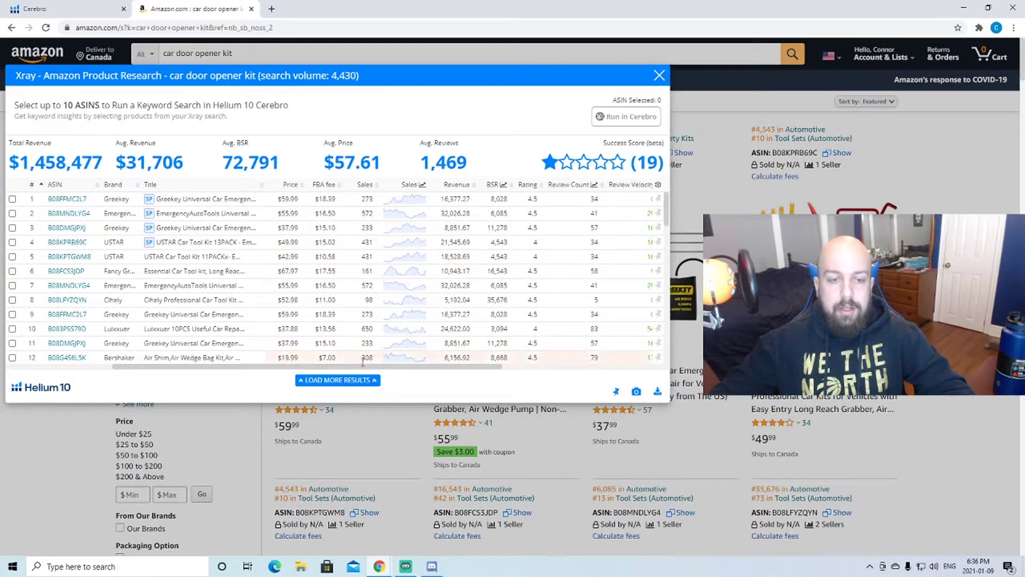
Review the Xray table and open the EmergencyAutoTools 9-piece kit's product page ($55.99).
{"action": "left_click_drag", "start_coordinate": [366, 369], "coordinate": [407, 370]}
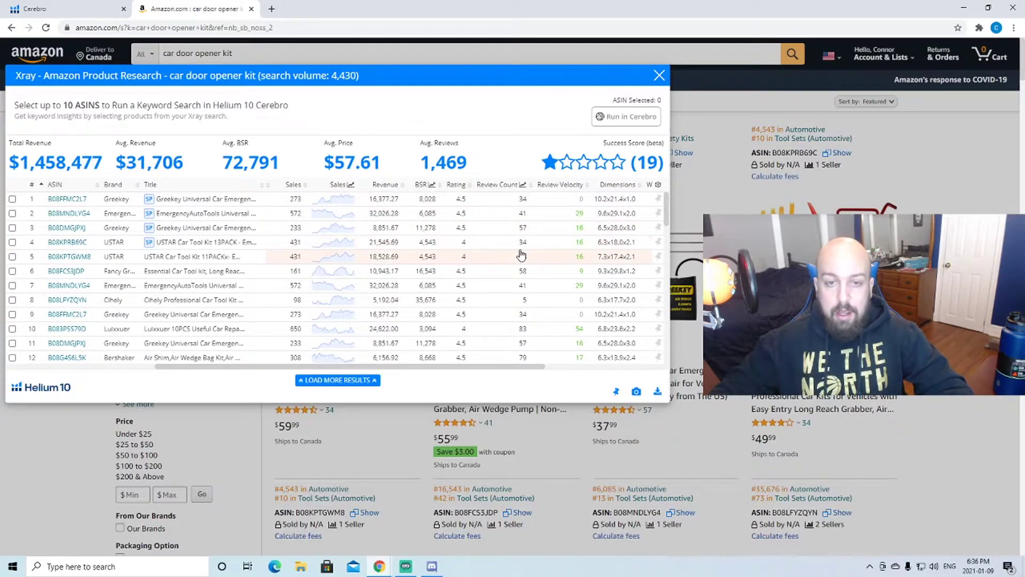
{"action": "scroll", "coordinate": [518, 254], "scroll_direction": "down", "scroll_amount": 1}
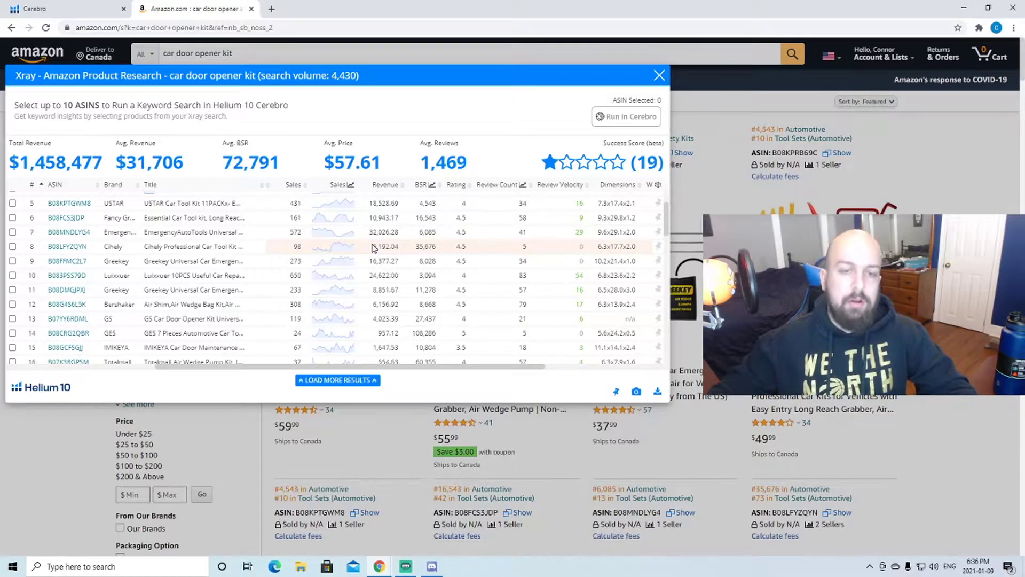
{"action": "scroll", "coordinate": [481, 259], "scroll_direction": "up", "scroll_amount": 1}
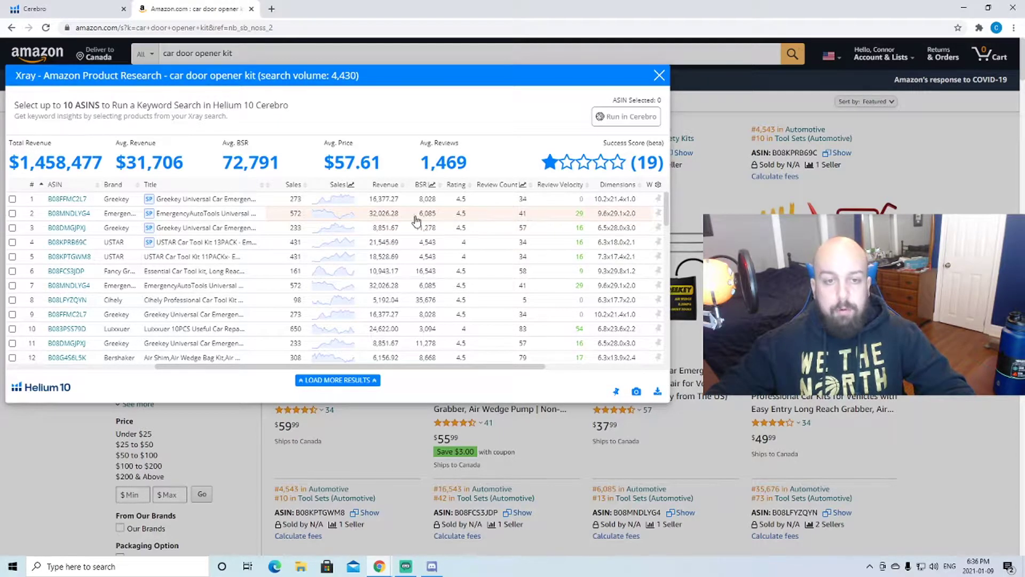
{"action": "left_click", "coordinate": [72, 214]}
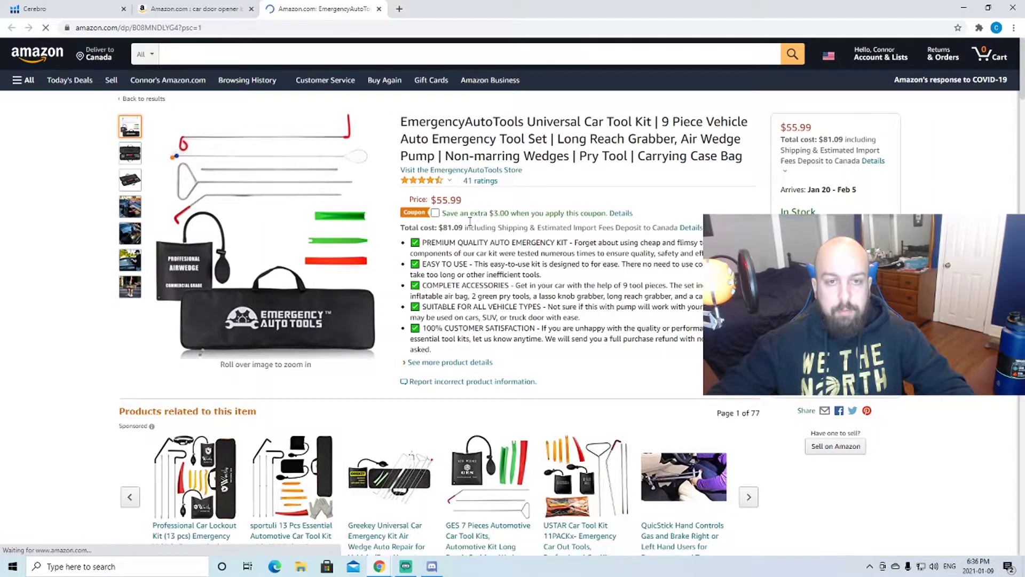
Attempt selecting the kit's ASIN, briefly checking the search results tab before returning.
{"action": "scroll", "coordinate": [471, 217], "scroll_direction": "down", "scroll_amount": 7}
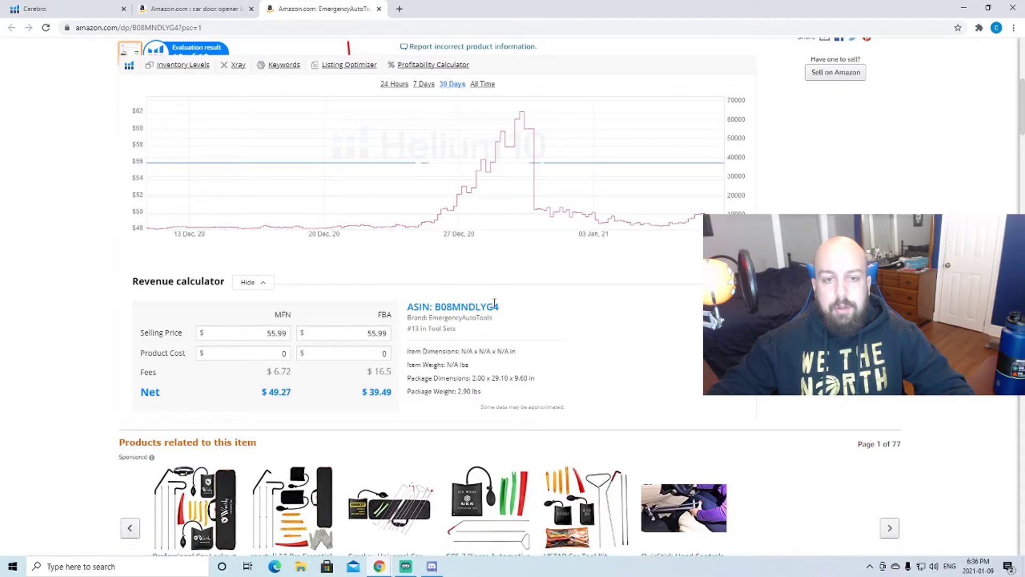
{"action": "left_click_drag", "start_coordinate": [502, 310], "coordinate": [445, 309]}
{"action": "left_click", "coordinate": [446, 309]}
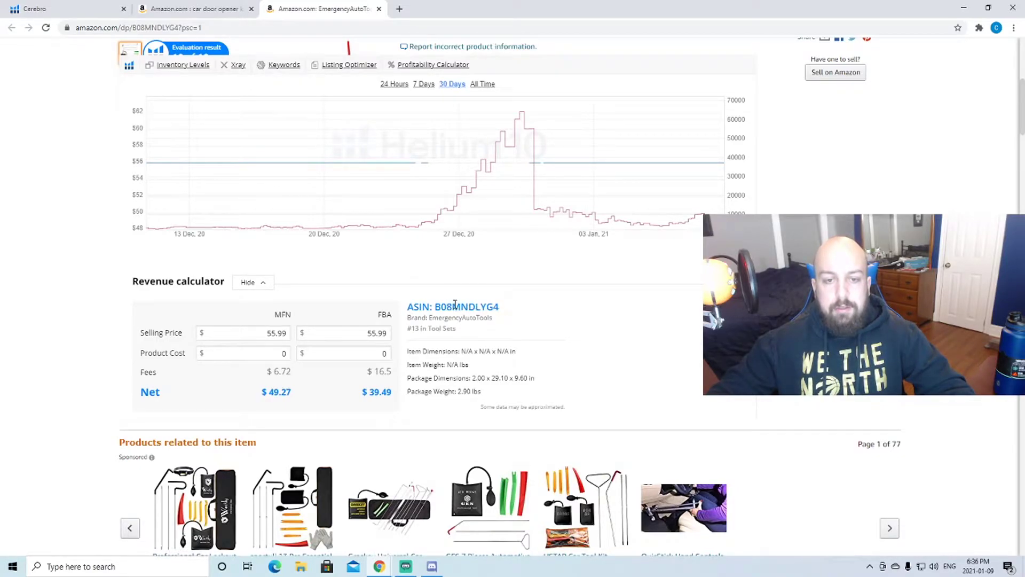
{"action": "left_click", "coordinate": [221, 7]}
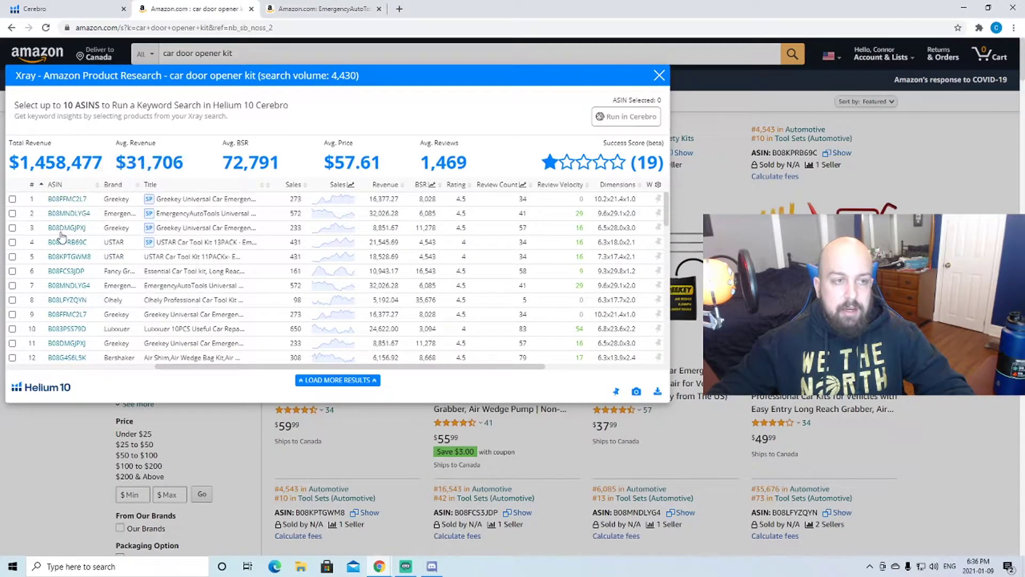
{"action": "left_click", "coordinate": [337, 9]}
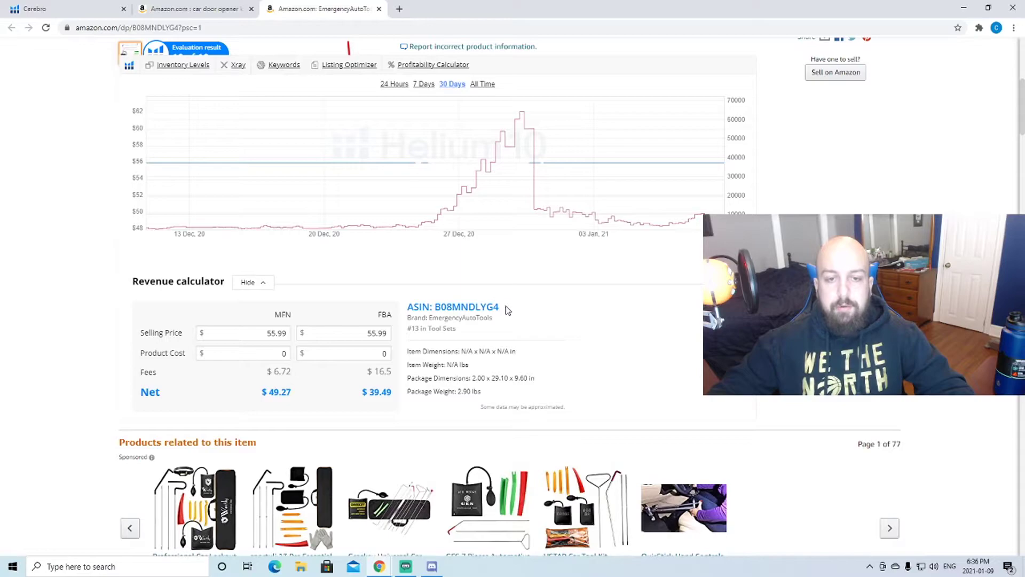
Copy ASIN B08MNDLYG4 and return to the Cerebro Reverse ASIN Lookup tab.
{"action": "left_click_drag", "start_coordinate": [507, 310], "coordinate": [434, 310]}
{"action": "right_click", "coordinate": [447, 306]}
{"action": "left_click", "coordinate": [464, 314]}
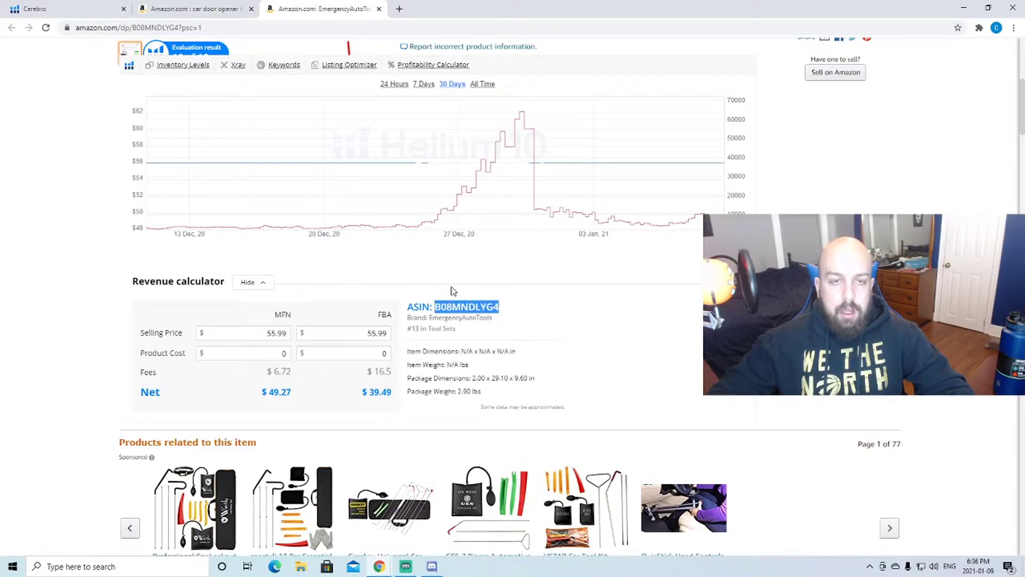
{"action": "left_click", "coordinate": [96, 9]}
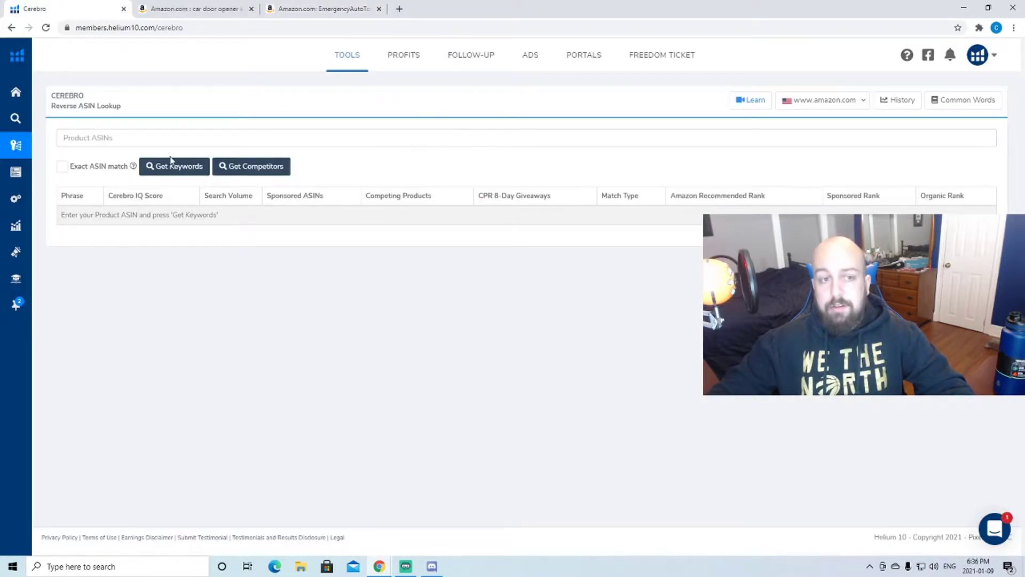
Paste ASIN B08MNDLYG4 into Product ASINs, get keywords, and load the earlier results from history.
{"action": "left_click", "coordinate": [105, 139]}
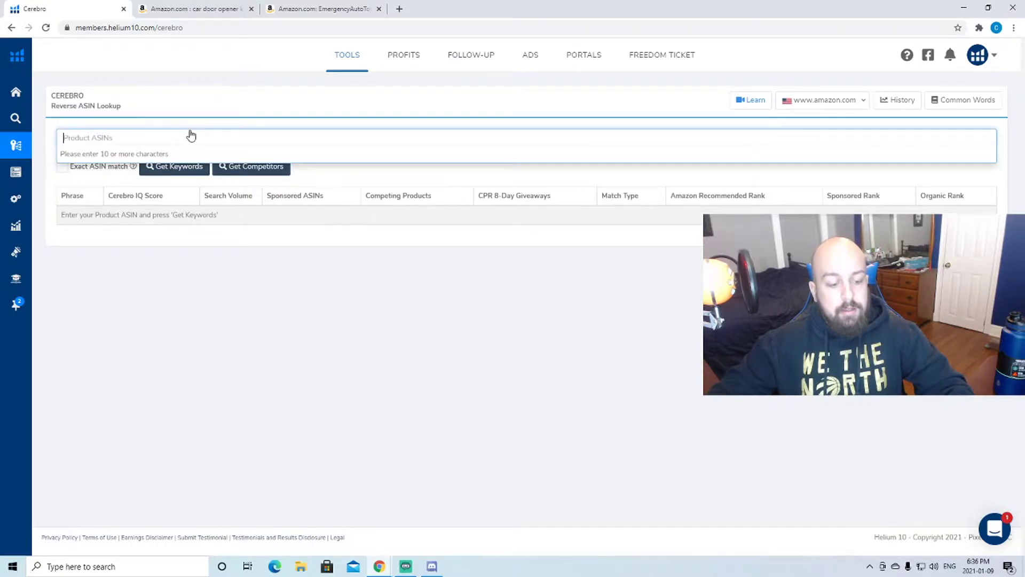
{"action": "key", "text": "ctrl+v"}
{"action": "key", "text": "Return"}
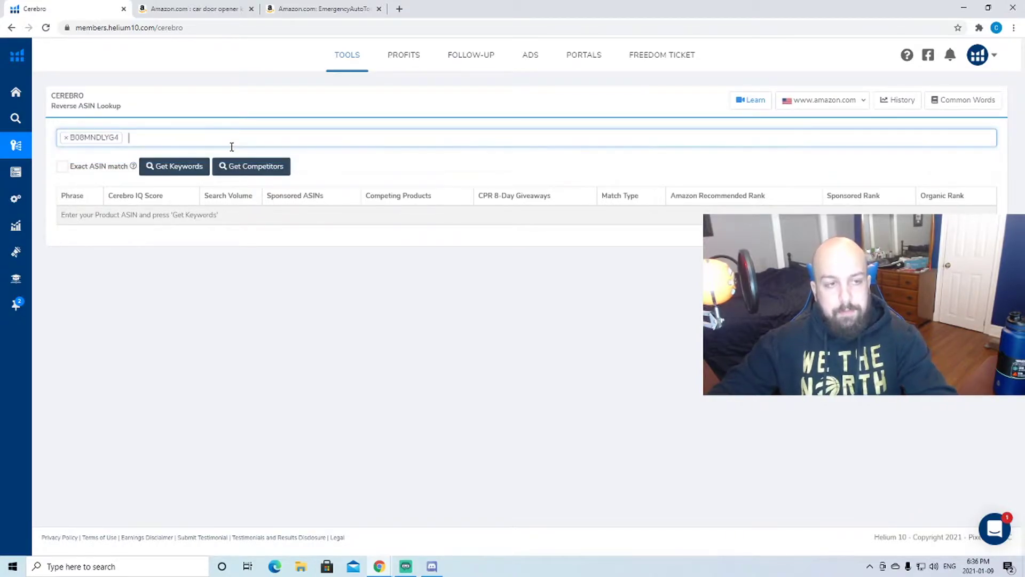
{"action": "left_click", "coordinate": [176, 168]}
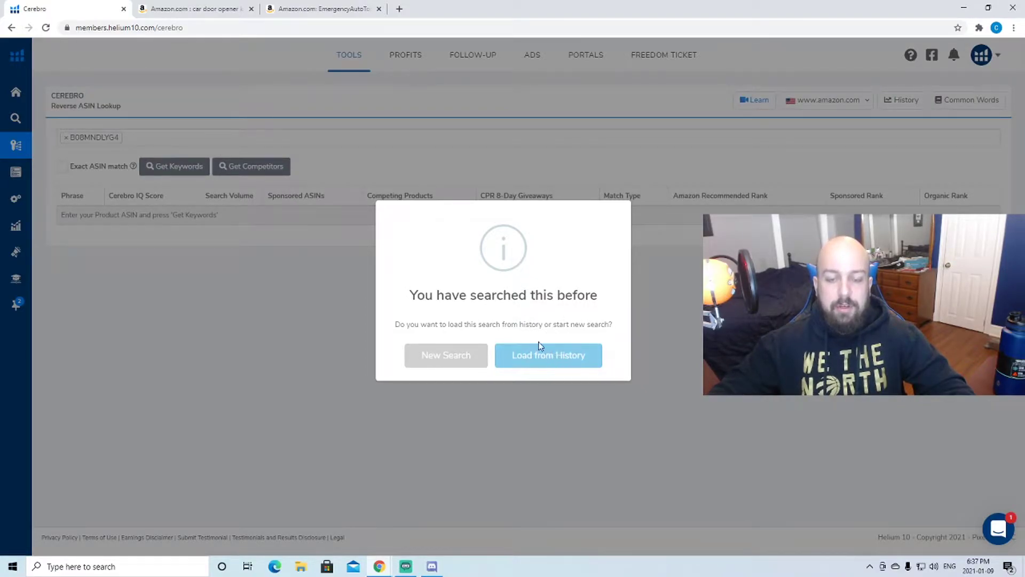
{"action": "left_click", "coordinate": [577, 360]}
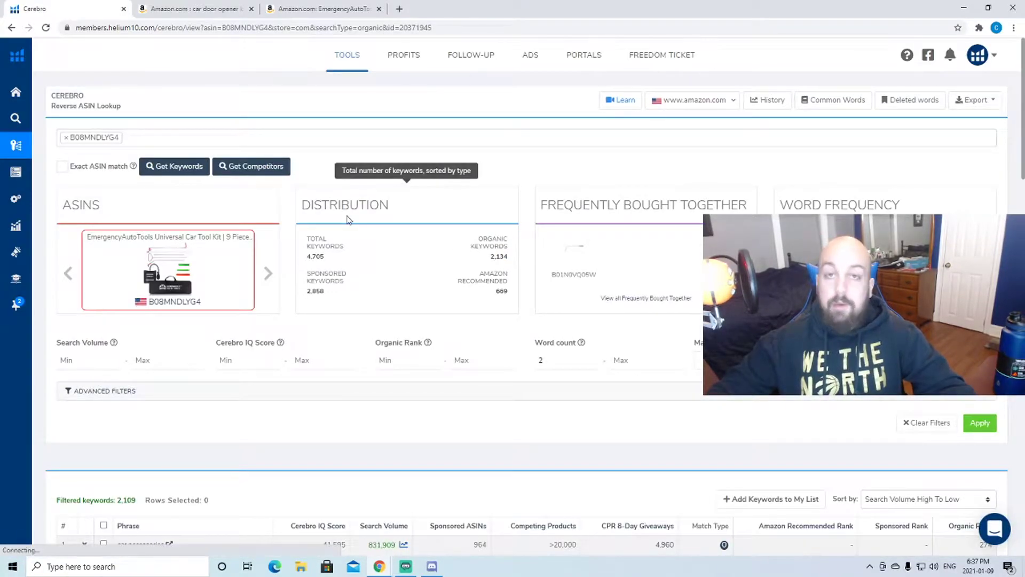
{"action": "scroll", "coordinate": [347, 219], "scroll_direction": "down", "scroll_amount": 1}
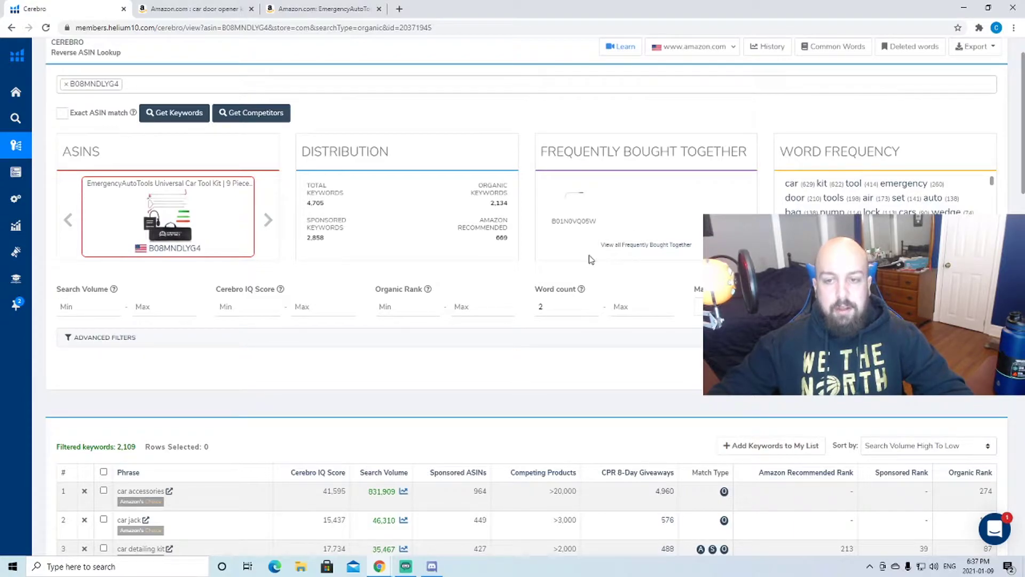
{"action": "scroll", "coordinate": [172, 327], "scroll_direction": "down", "scroll_amount": 1}
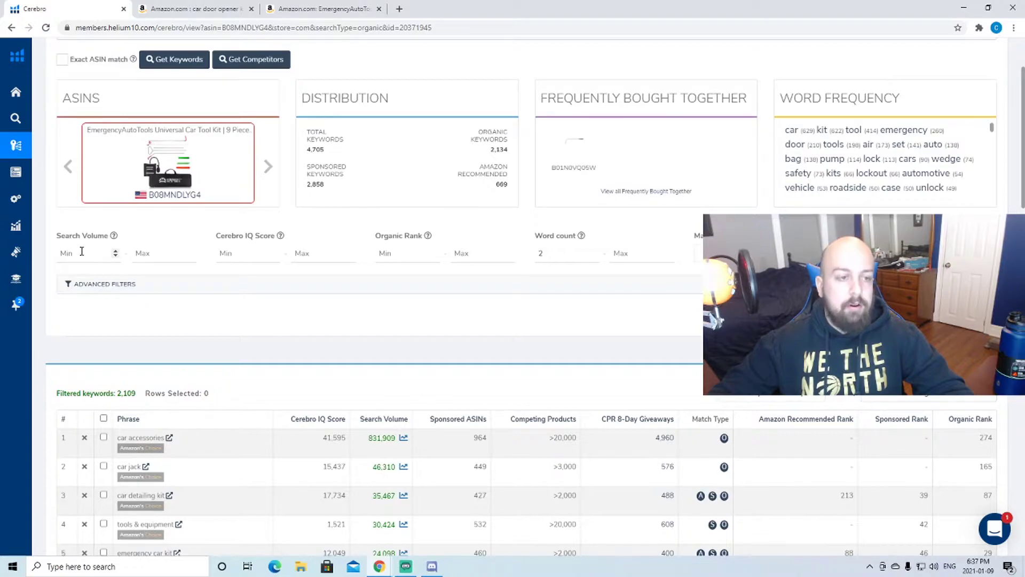
{"action": "left_click", "coordinate": [83, 253]}
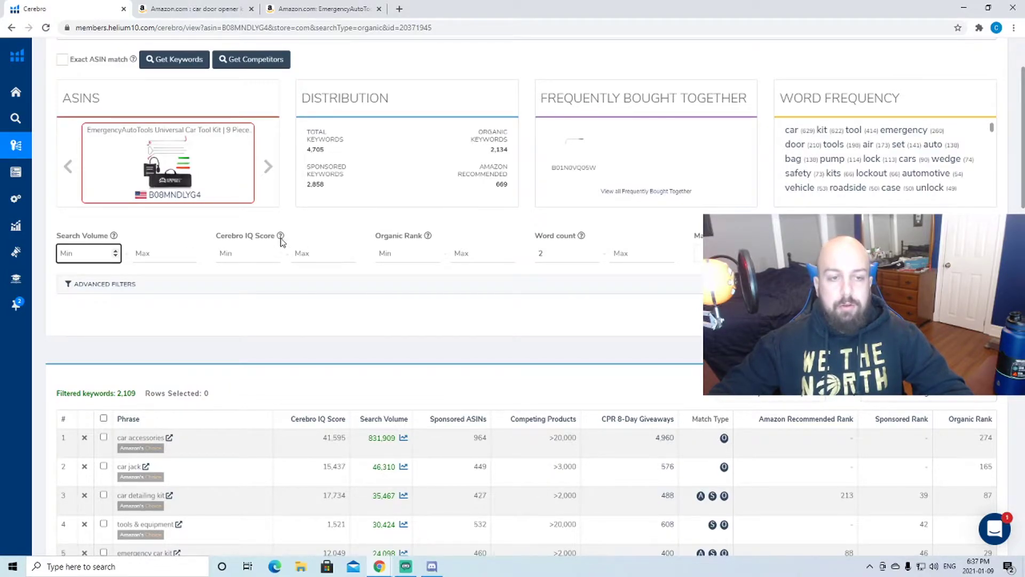
{"action": "mouse_move", "coordinate": [282, 241]}
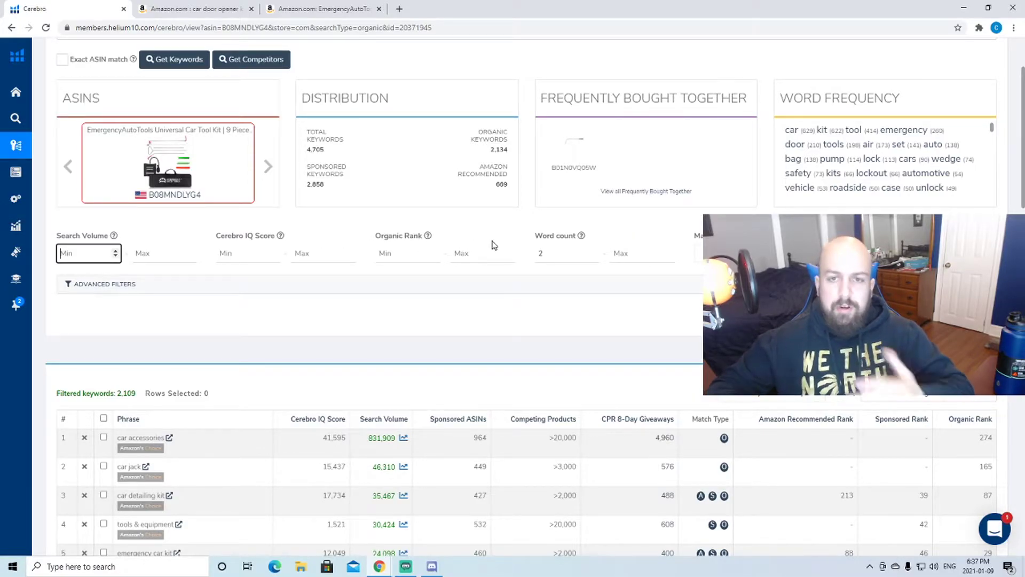
{"action": "scroll", "coordinate": [504, 290], "scroll_direction": "down", "scroll_amount": 2}
{"action": "scroll", "coordinate": [354, 362], "scroll_direction": "down", "scroll_amount": 3}
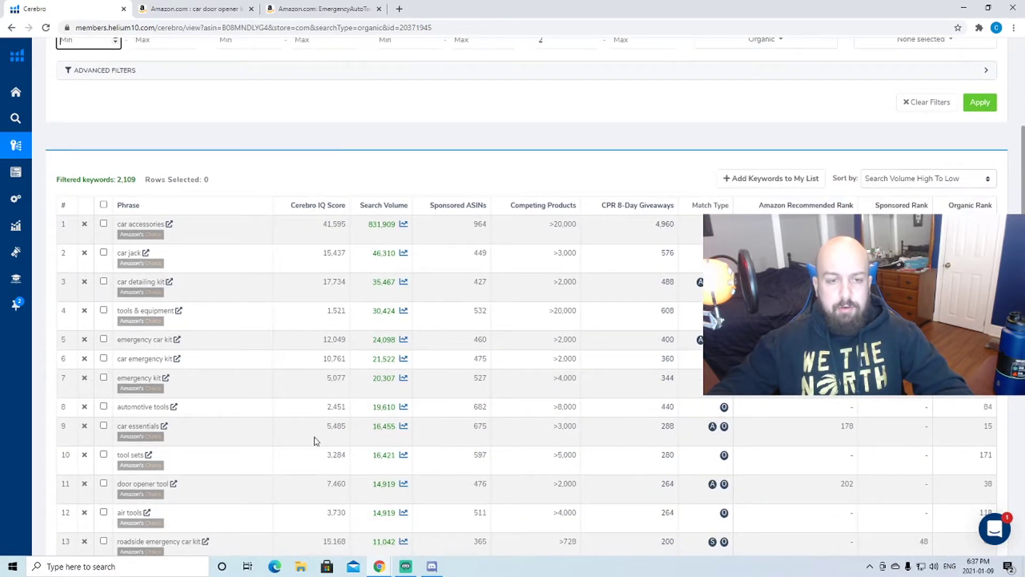
Open the Match Type choices and expand Advanced Filters, then scroll through the filtered keywords.
{"action": "scroll", "coordinate": [305, 438], "scroll_direction": "up", "scroll_amount": 4}
{"action": "scroll", "coordinate": [308, 428], "scroll_direction": "up", "scroll_amount": 3}
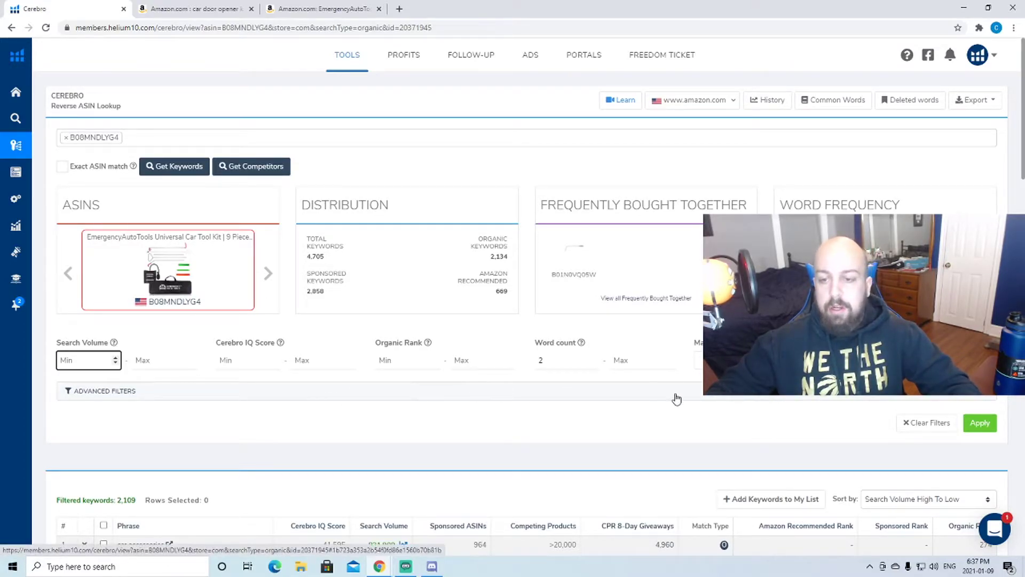
{"action": "left_click", "coordinate": [699, 360]}
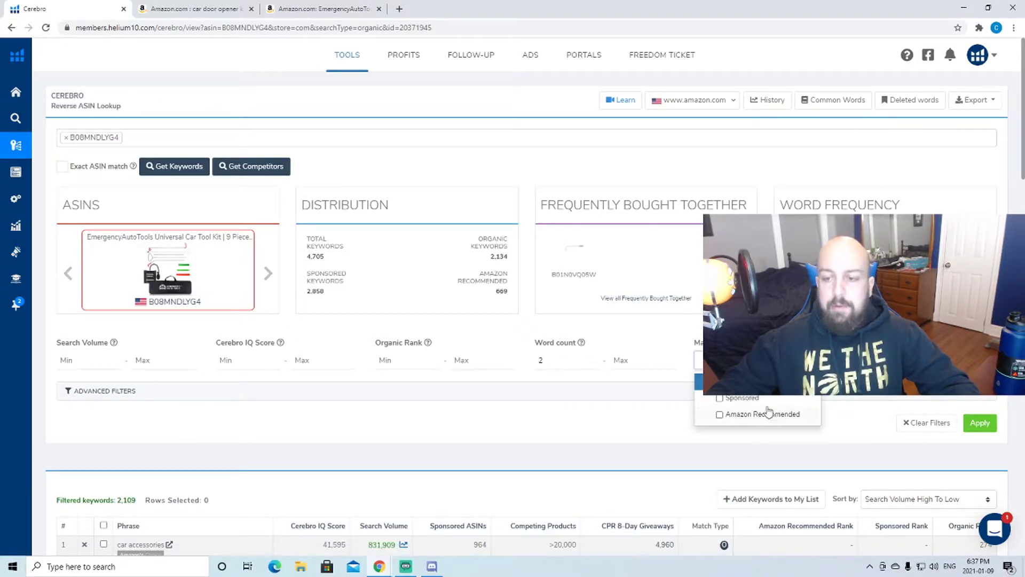
{"action": "left_click", "coordinate": [618, 398]}
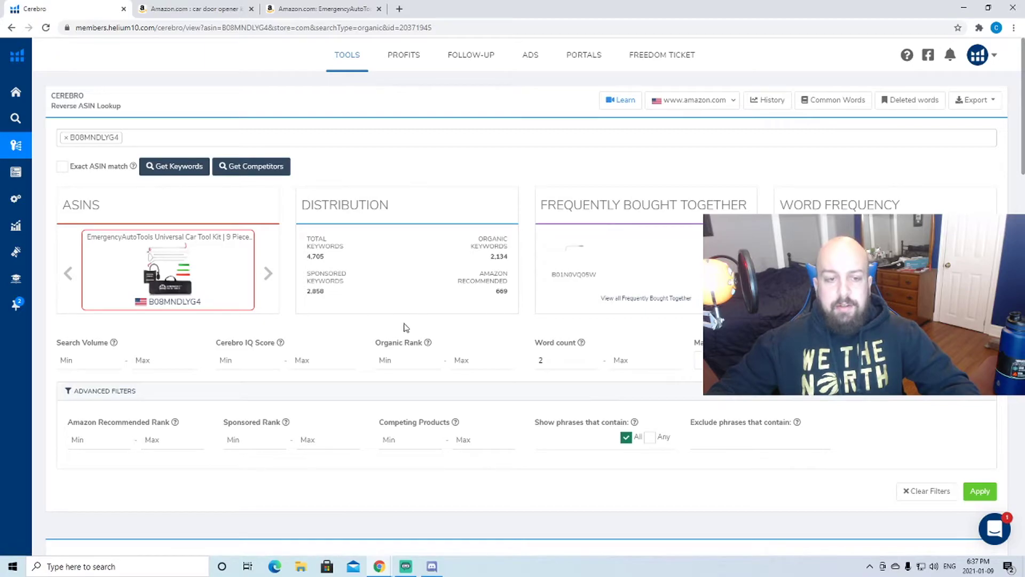
{"action": "scroll", "coordinate": [613, 305], "scroll_direction": "down", "scroll_amount": 2}
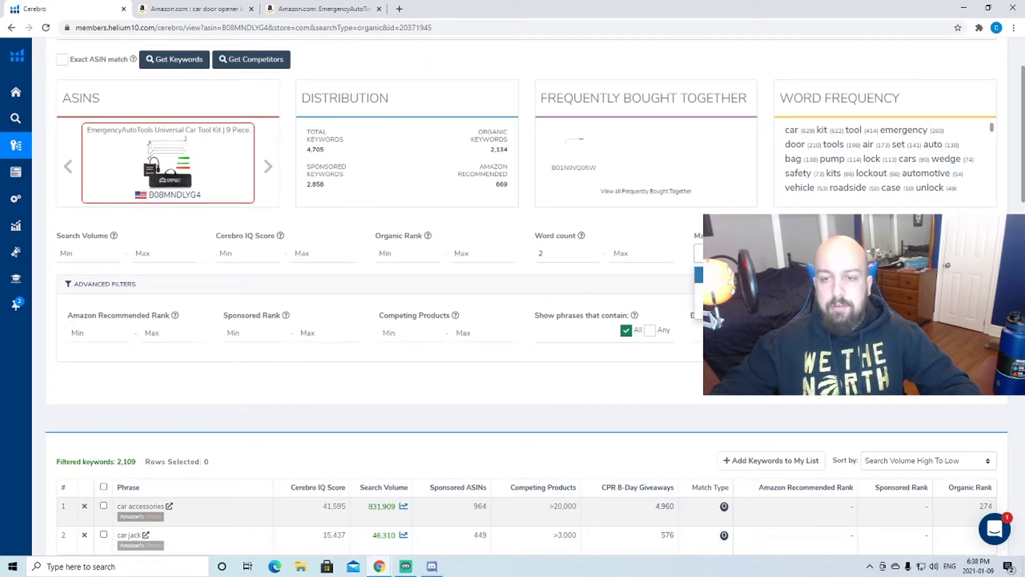
{"action": "scroll", "coordinate": [531, 378], "scroll_direction": "down", "scroll_amount": 3}
{"action": "scroll", "coordinate": [427, 378], "scroll_direction": "up", "scroll_amount": 3}
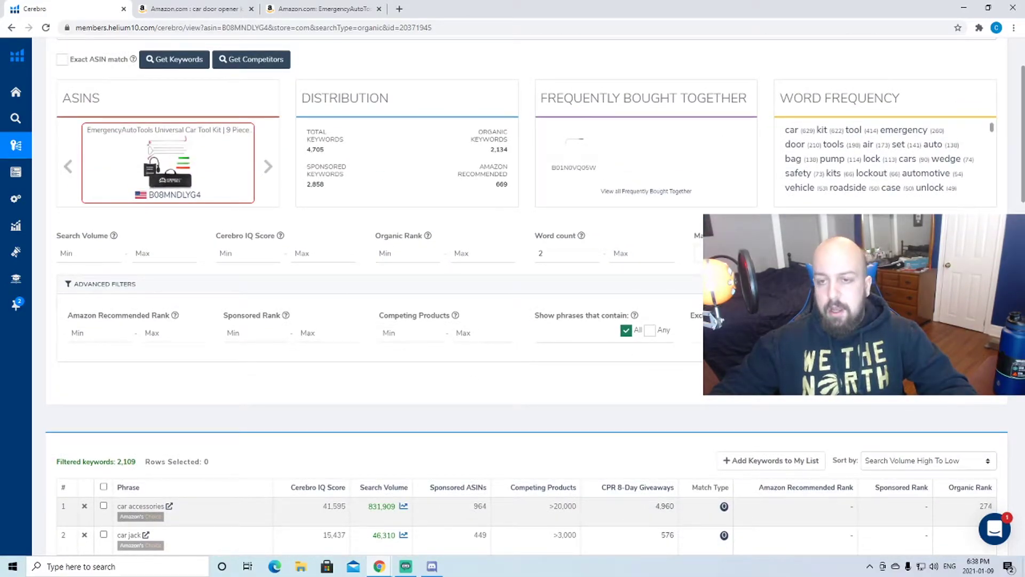
{"action": "scroll", "coordinate": [697, 314], "scroll_direction": "down", "scroll_amount": 2}
{"action": "scroll", "coordinate": [590, 394], "scroll_direction": "down", "scroll_amount": 3}
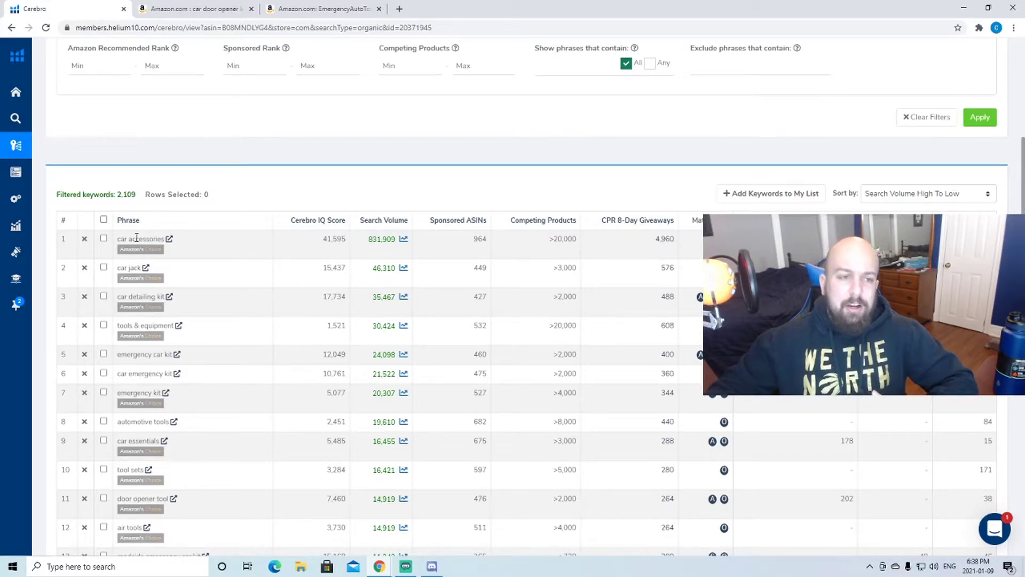
{"action": "scroll", "coordinate": [201, 288], "scroll_direction": "up", "scroll_amount": 4}
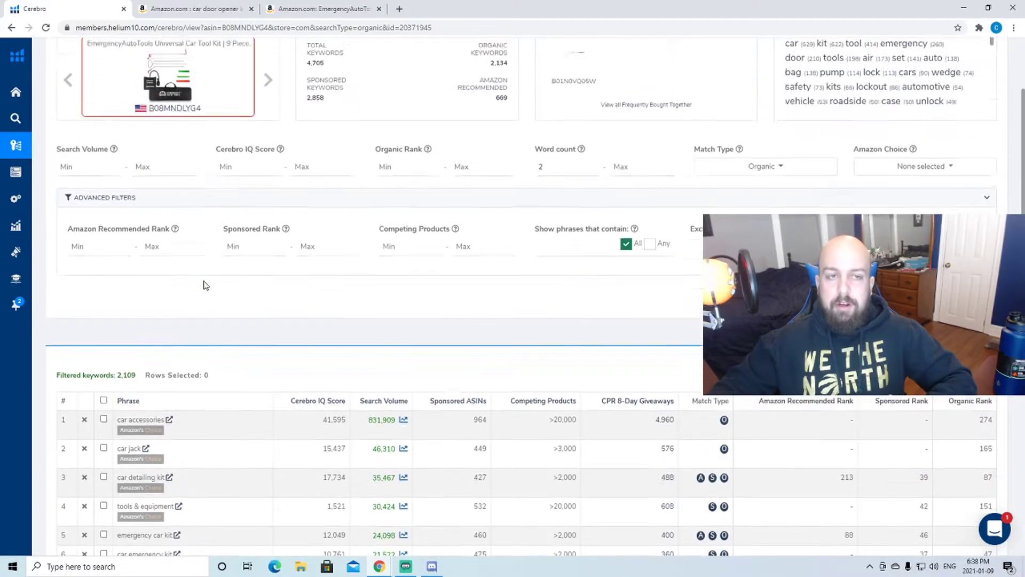
{"action": "scroll", "coordinate": [192, 114], "scroll_direction": "up", "scroll_amount": 1}
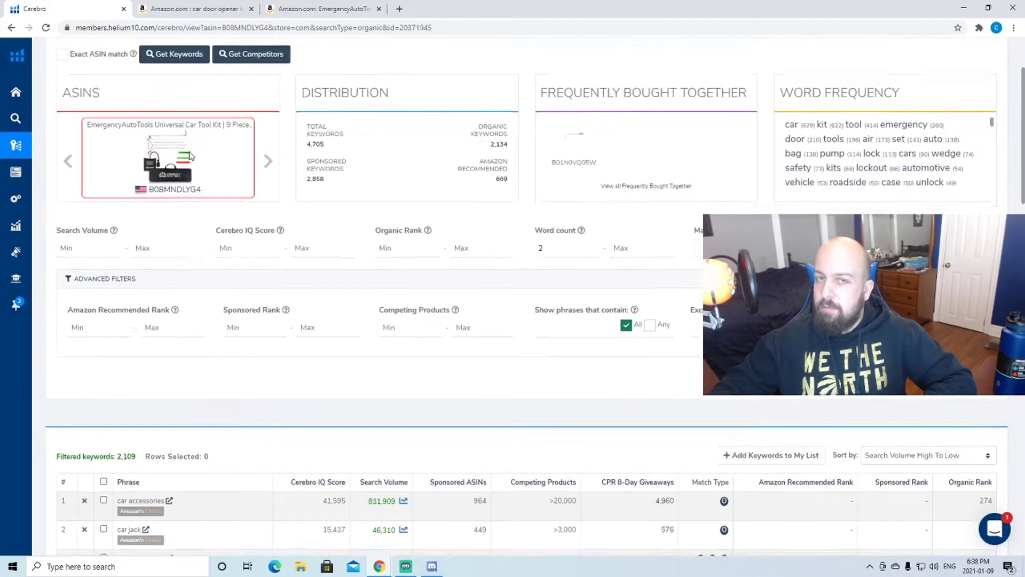
{"action": "scroll", "coordinate": [191, 142], "scroll_direction": "down", "scroll_amount": 2}
{"action": "scroll", "coordinate": [211, 241], "scroll_direction": "down", "scroll_amount": 2}
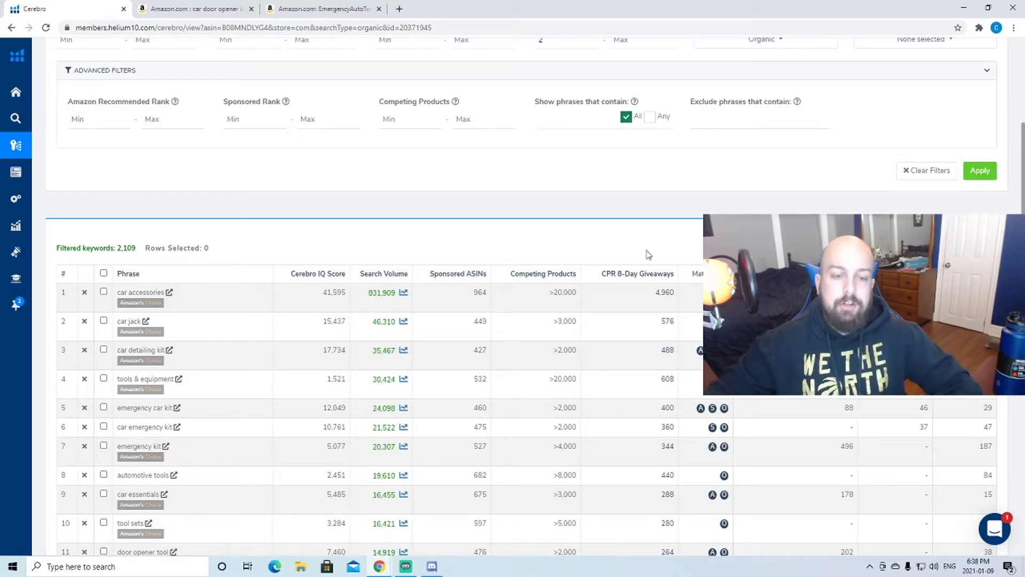
{"action": "scroll", "coordinate": [534, 320], "scroll_direction": "down", "scroll_amount": 1}
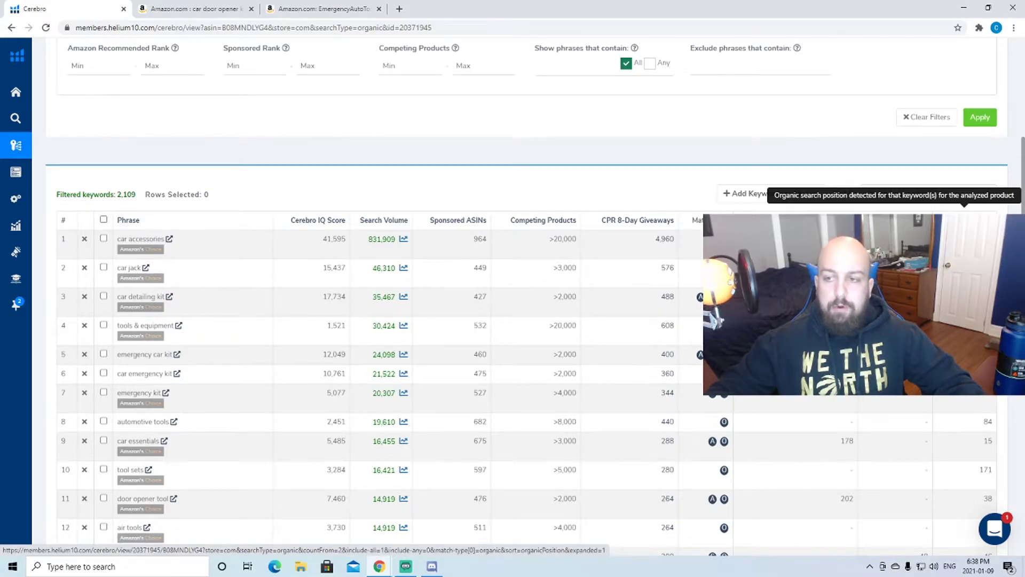
{"action": "scroll", "coordinate": [965, 213], "scroll_direction": "down", "scroll_amount": 10}
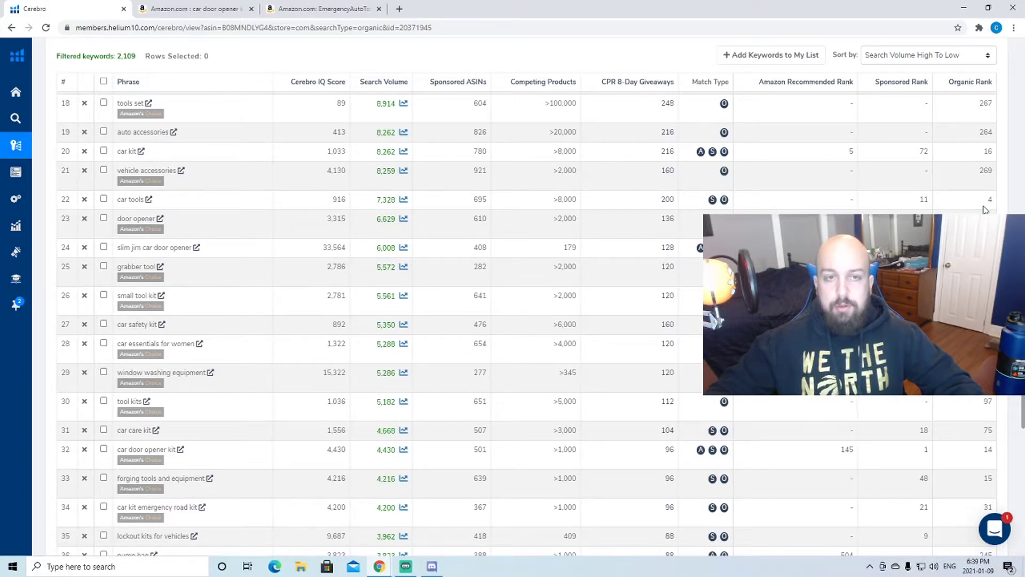
{"action": "scroll", "coordinate": [490, 267], "scroll_direction": "up", "scroll_amount": 5}
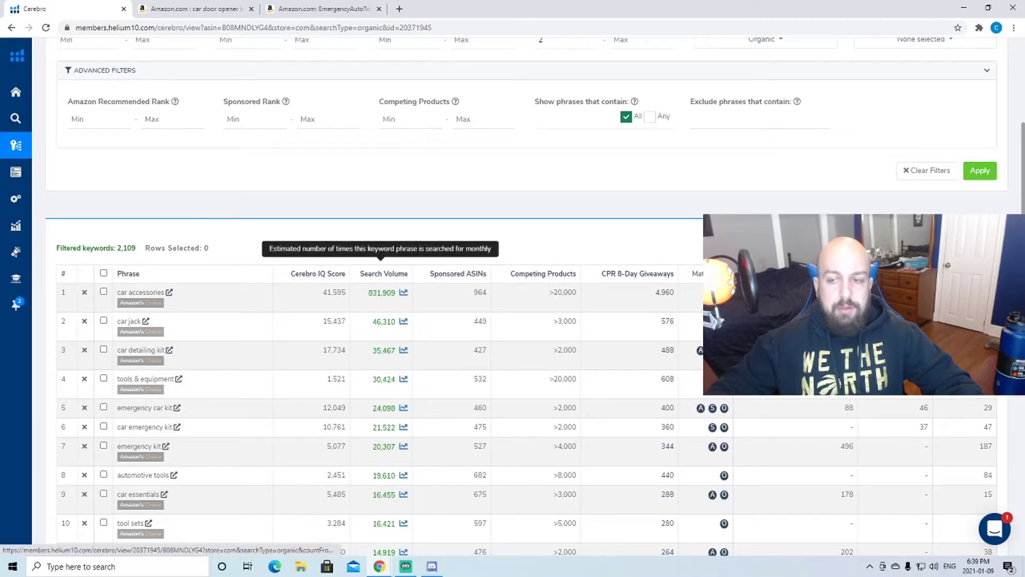
{"action": "left_click", "coordinate": [384, 273]}
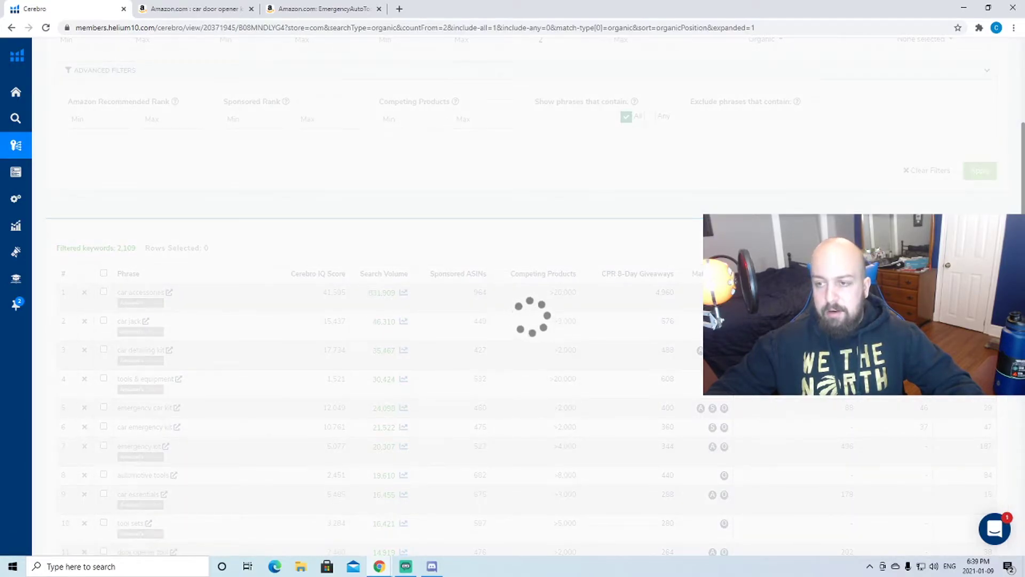
Return to the Amazon 'car door opener kit' tab showing the Xray panel (search volume 4,430).
{"action": "scroll", "coordinate": [512, 320], "scroll_direction": "down", "scroll_amount": 6}
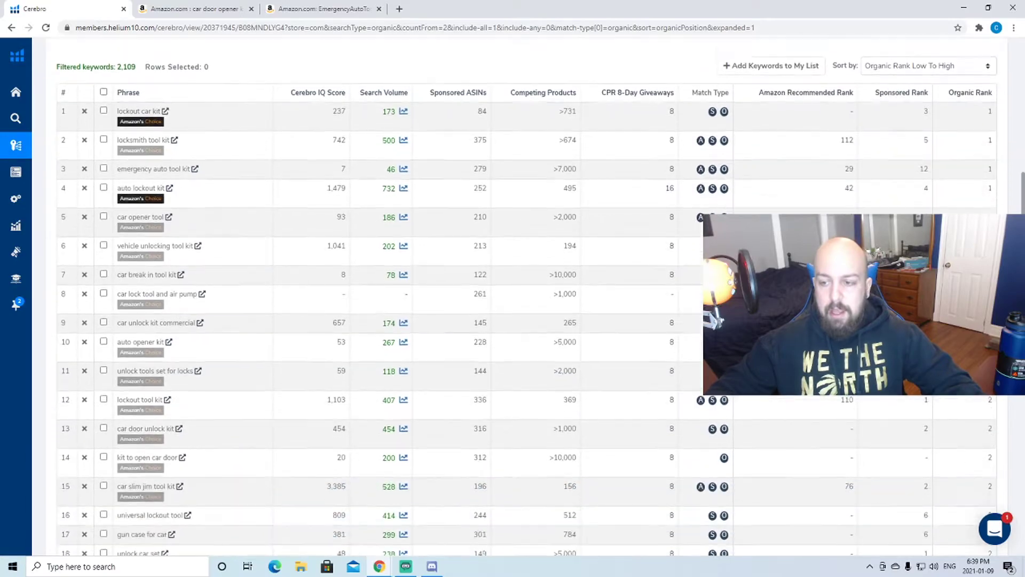
{"action": "scroll", "coordinate": [513, 320], "scroll_direction": "up", "scroll_amount": 3}
{"action": "scroll", "coordinate": [512, 321], "scroll_direction": "up", "scroll_amount": 4}
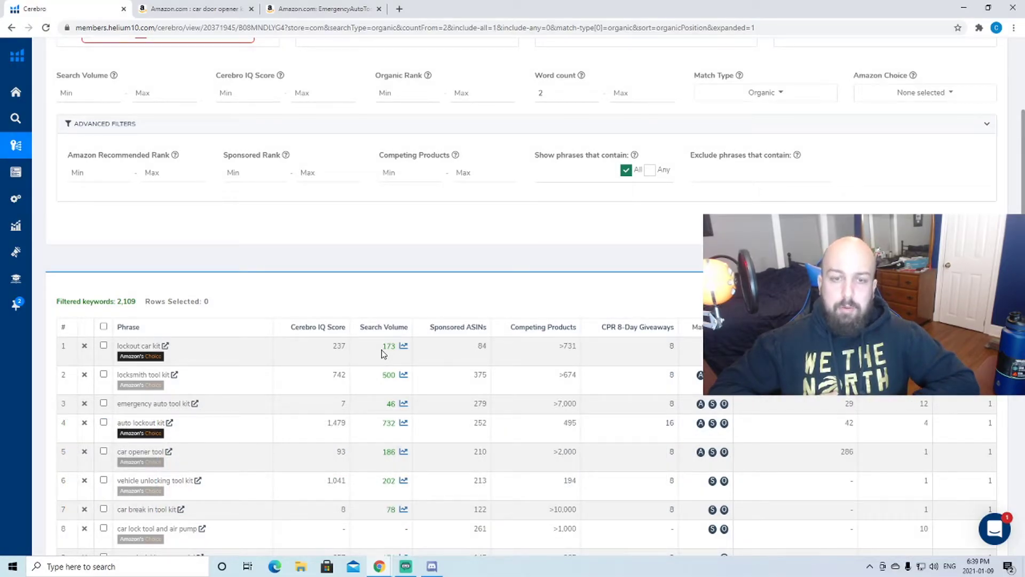
{"action": "scroll", "coordinate": [382, 353], "scroll_direction": "down", "scroll_amount": 1}
{"action": "scroll", "coordinate": [382, 365], "scroll_direction": "down", "scroll_amount": 3}
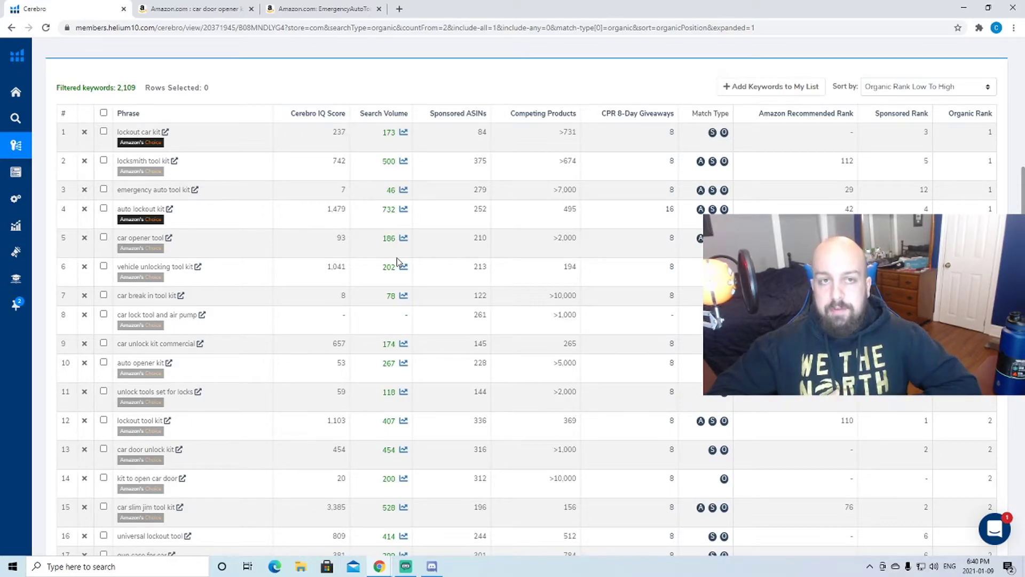
{"action": "left_click", "coordinate": [187, 9]}
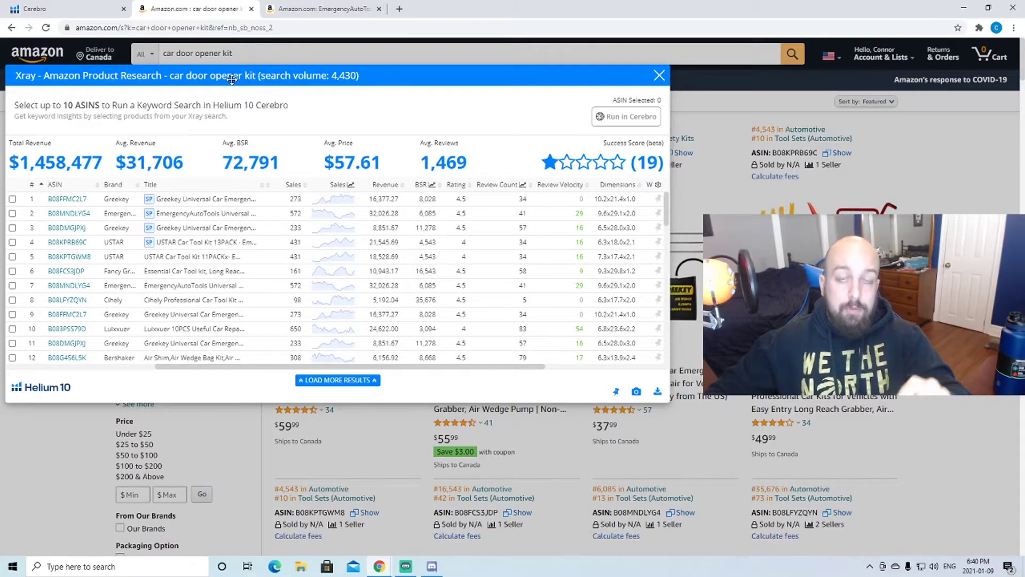
Glance at the EmergencyAutoTools product tab, then the search results, then go back to Cerebro.
{"action": "left_click", "coordinate": [321, 9]}
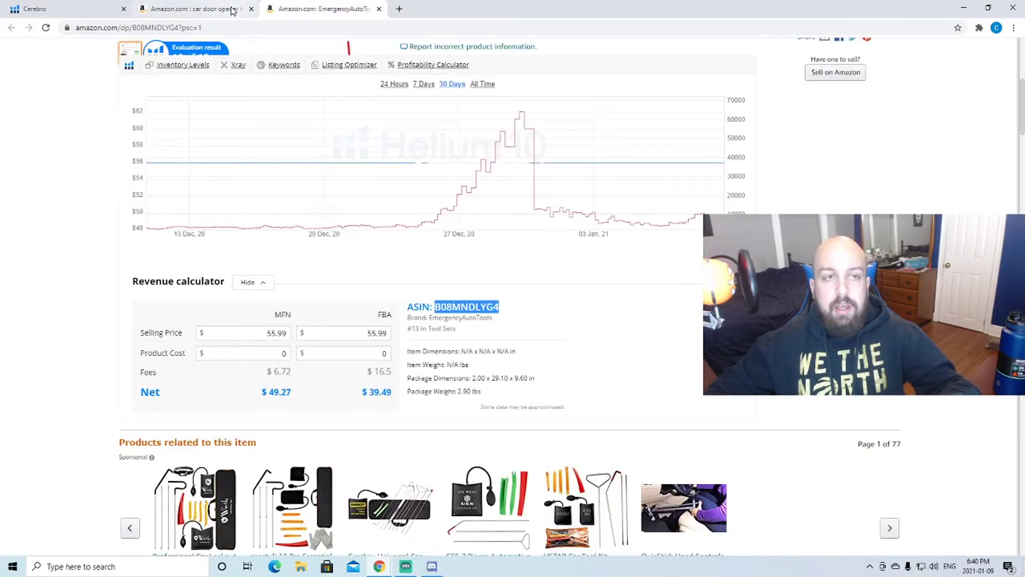
{"action": "left_click", "coordinate": [232, 10]}
{"action": "left_click", "coordinate": [64, 9]}
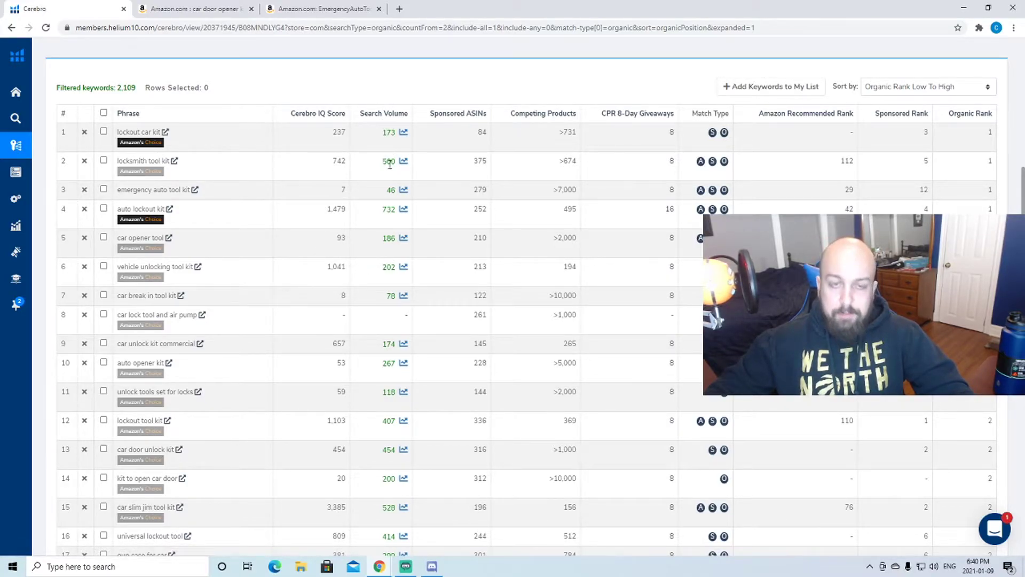
Scroll down the organic-rank-sorted Cerebro table and go to page 2.
{"action": "scroll", "coordinate": [683, 304], "scroll_direction": "down", "scroll_amount": 6}
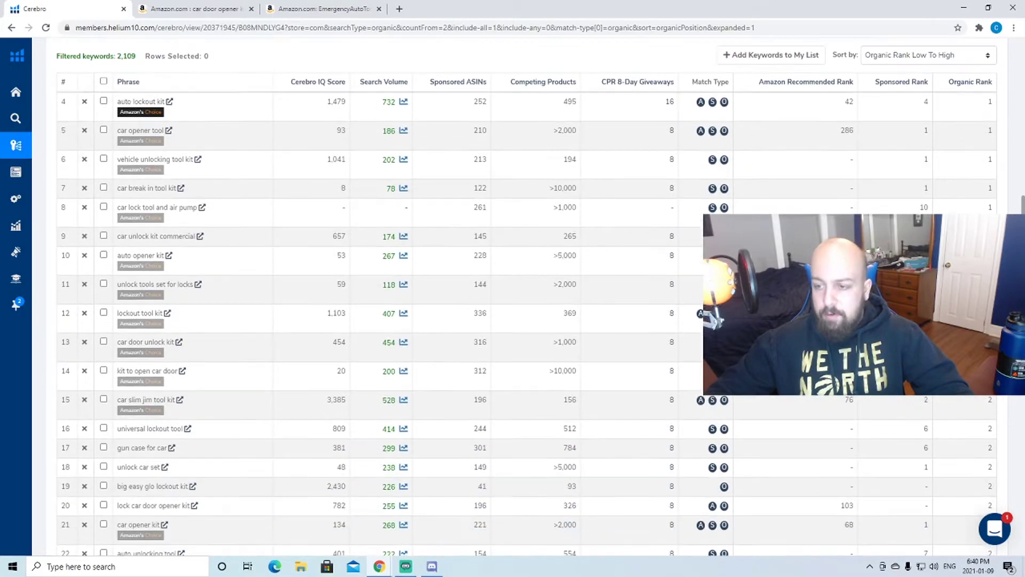
{"action": "scroll", "coordinate": [523, 321], "scroll_direction": "down", "scroll_amount": 1}
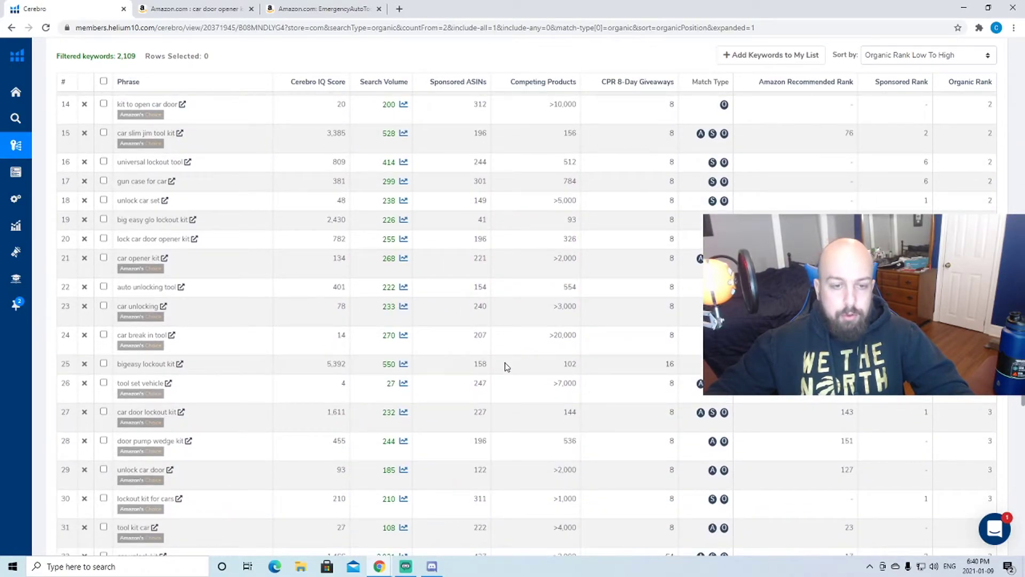
{"action": "scroll", "coordinate": [394, 335], "scroll_direction": "up", "scroll_amount": 8}
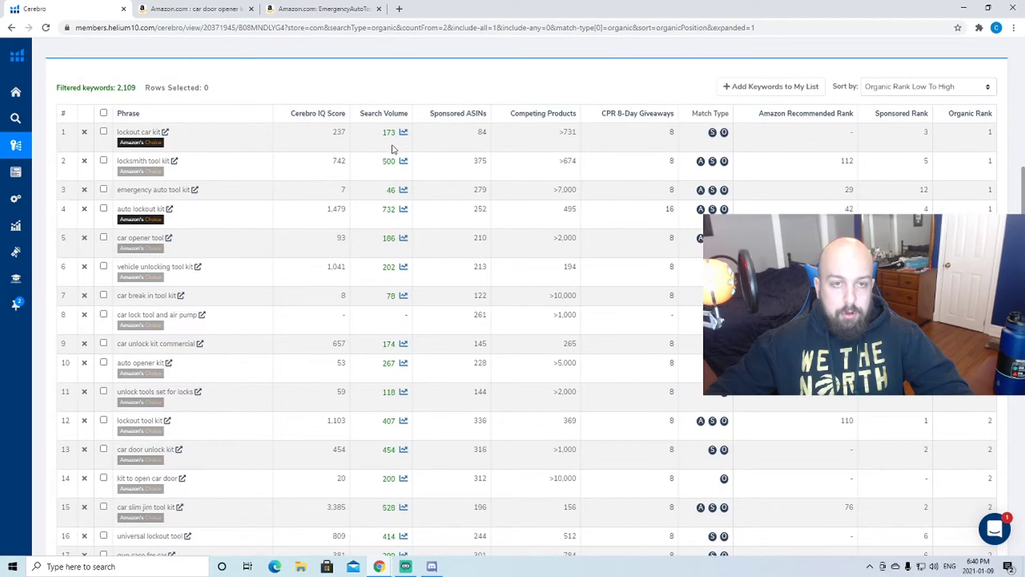
{"action": "scroll", "coordinate": [390, 257], "scroll_direction": "down", "scroll_amount": 6}
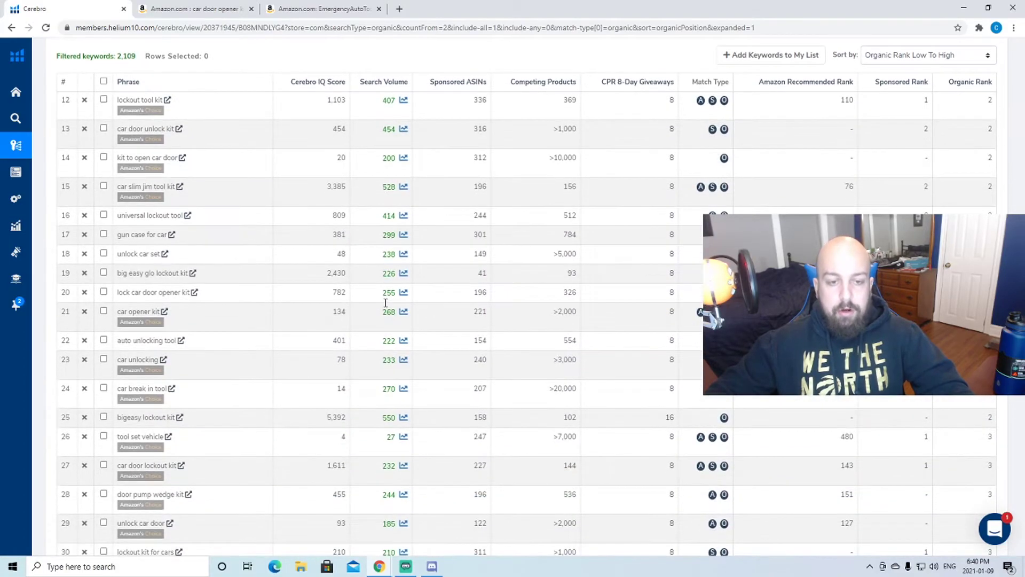
{"action": "scroll", "coordinate": [388, 306], "scroll_direction": "down", "scroll_amount": 9}
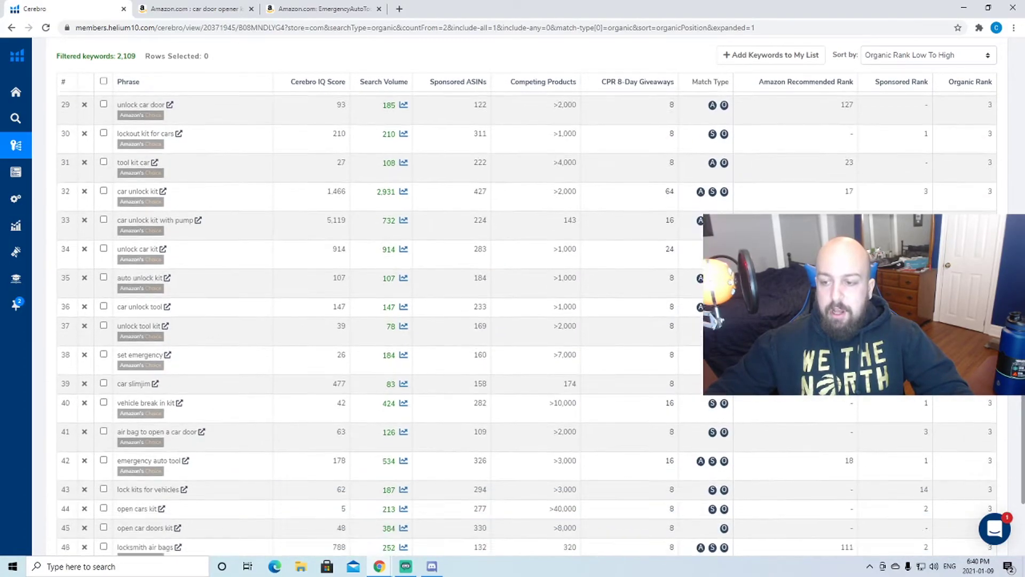
{"action": "scroll", "coordinate": [466, 291], "scroll_direction": "down", "scroll_amount": 3}
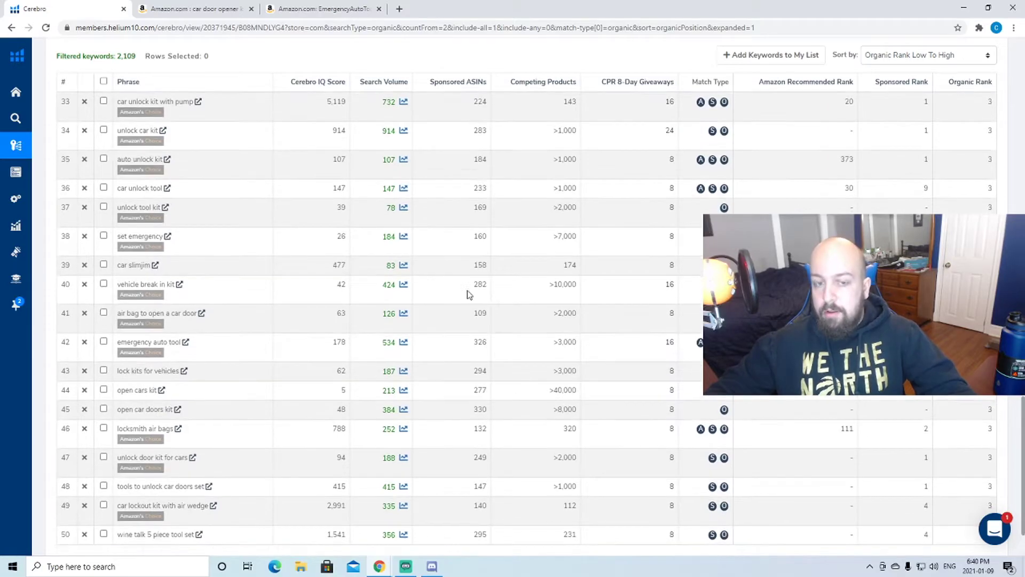
{"action": "left_click", "coordinate": [100, 500]}
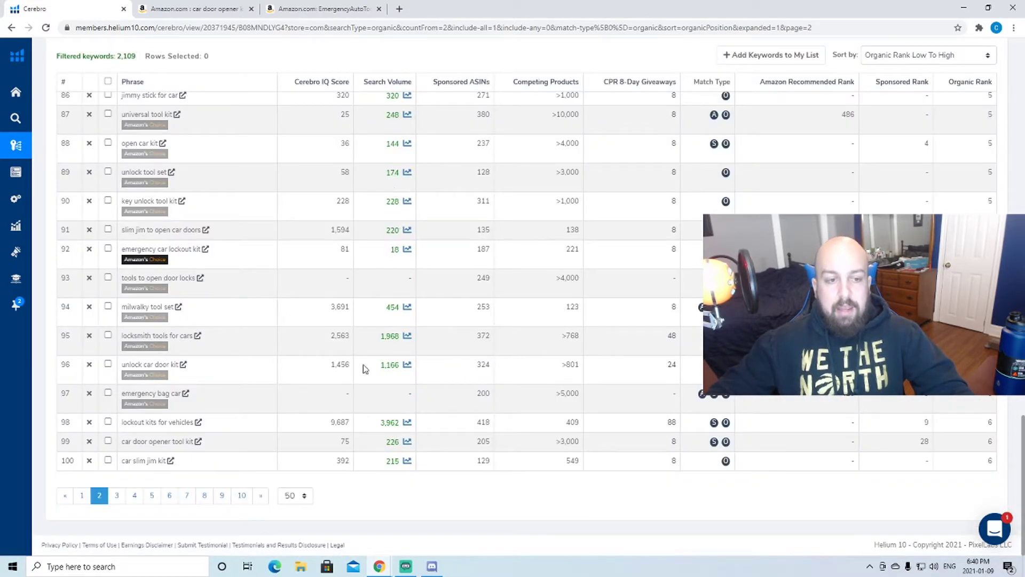
Mark search volumes 2,928 (big easy lockout kit) and 3,117 (car tool kit automotive), then return to Xray.
{"action": "scroll", "coordinate": [369, 368], "scroll_direction": "up", "scroll_amount": 1}
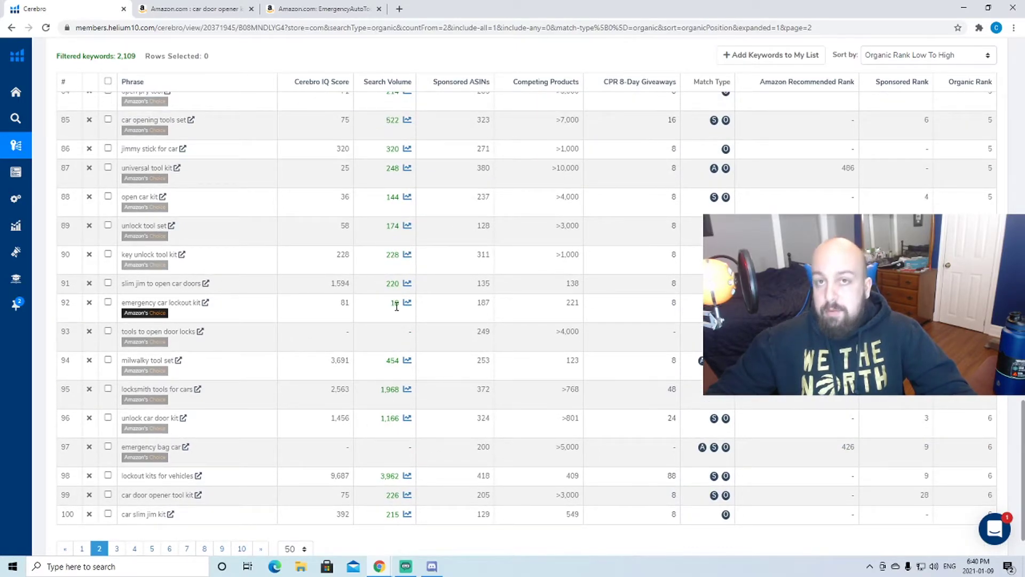
{"action": "scroll", "coordinate": [397, 306], "scroll_direction": "up", "scroll_amount": 5}
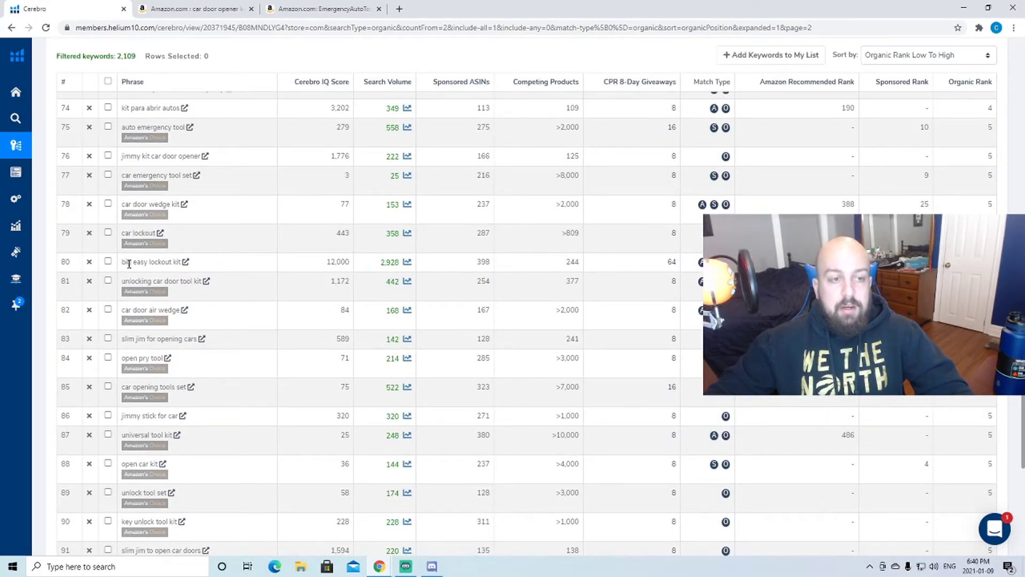
{"action": "mouse_move", "coordinate": [380, 262]}
{"action": "left_mouse_down"}
{"action": "mouse_move", "coordinate": [409, 263]}
{"action": "mouse_move", "coordinate": [385, 264]}
{"action": "left_mouse_up"}
{"action": "scroll", "coordinate": [500, 299], "scroll_direction": "up", "scroll_amount": 4}
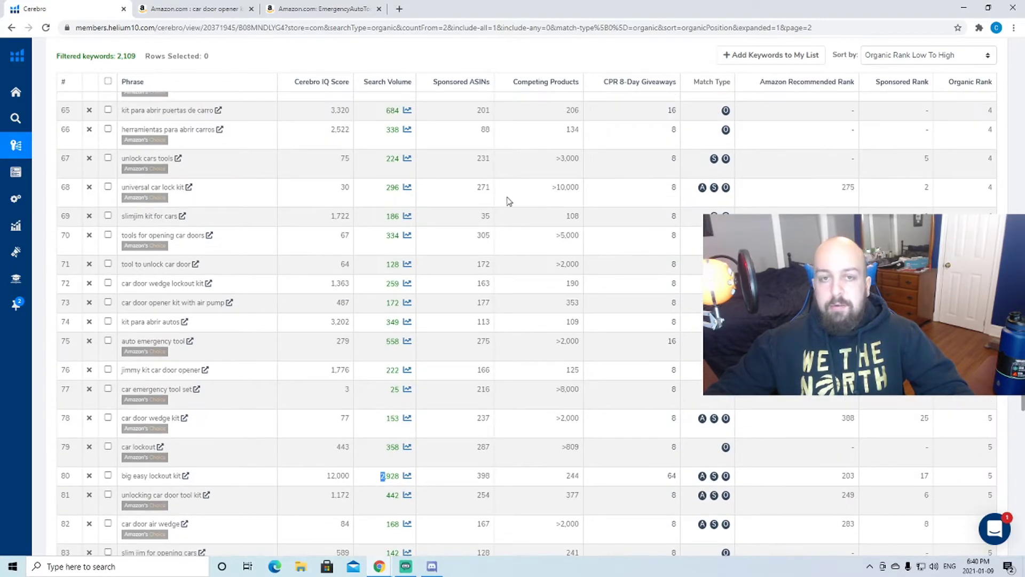
{"action": "scroll", "coordinate": [500, 243], "scroll_direction": "up", "scroll_amount": 8}
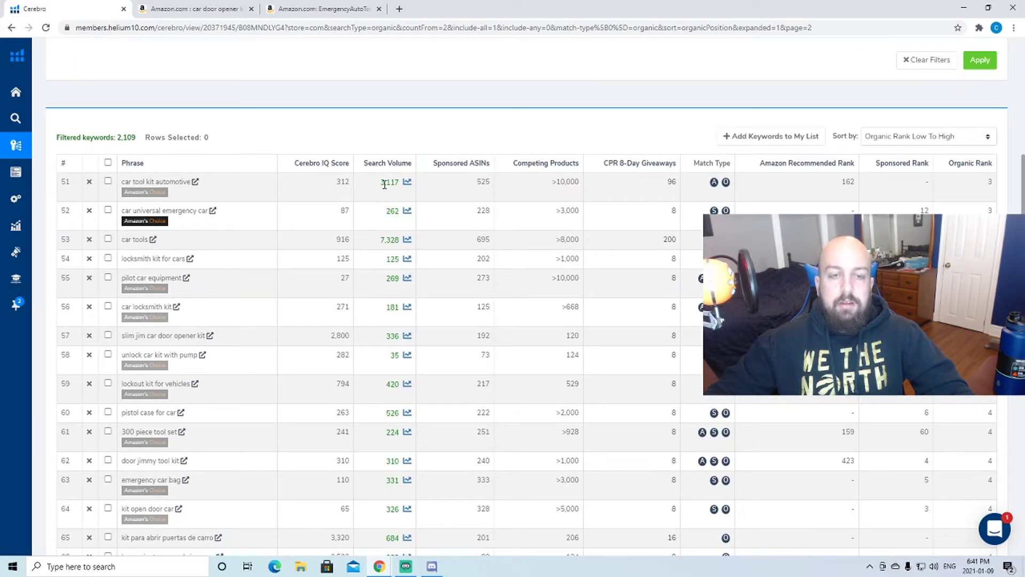
{"action": "left_click_drag", "start_coordinate": [384, 182], "coordinate": [380, 182]}
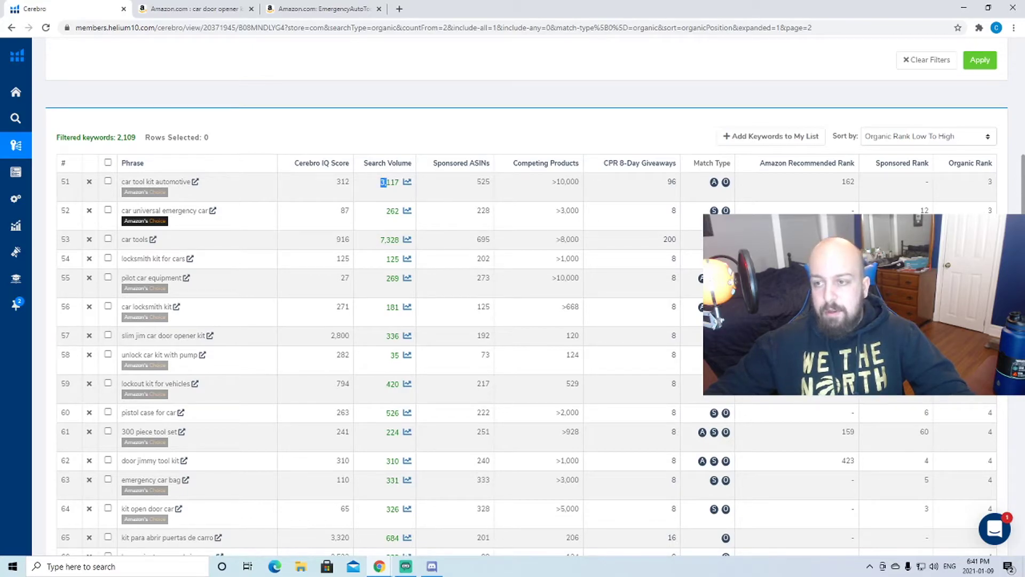
{"action": "scroll", "coordinate": [470, 317], "scroll_direction": "down", "scroll_amount": 2}
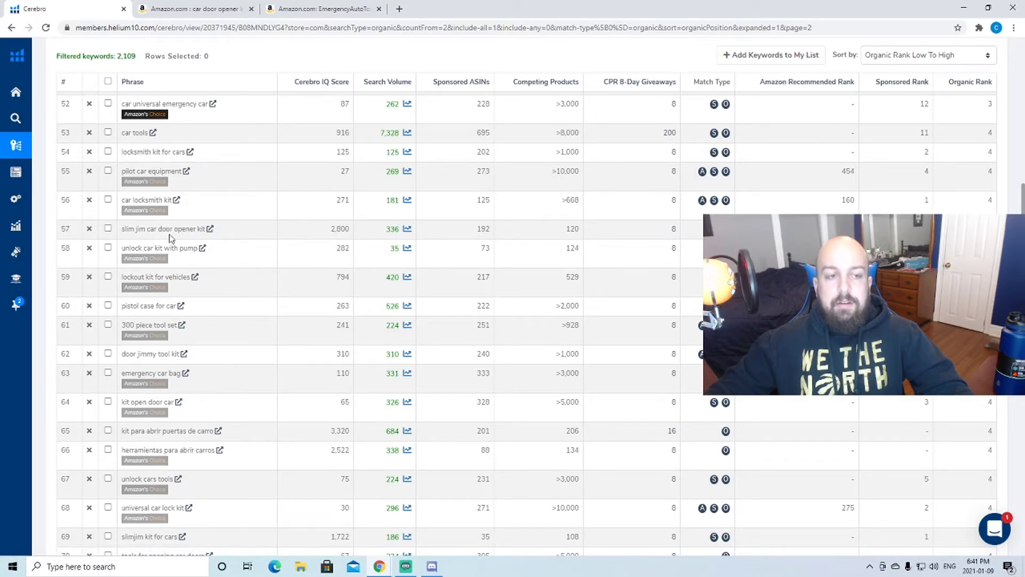
{"action": "scroll", "coordinate": [172, 239], "scroll_direction": "up", "scroll_amount": 3}
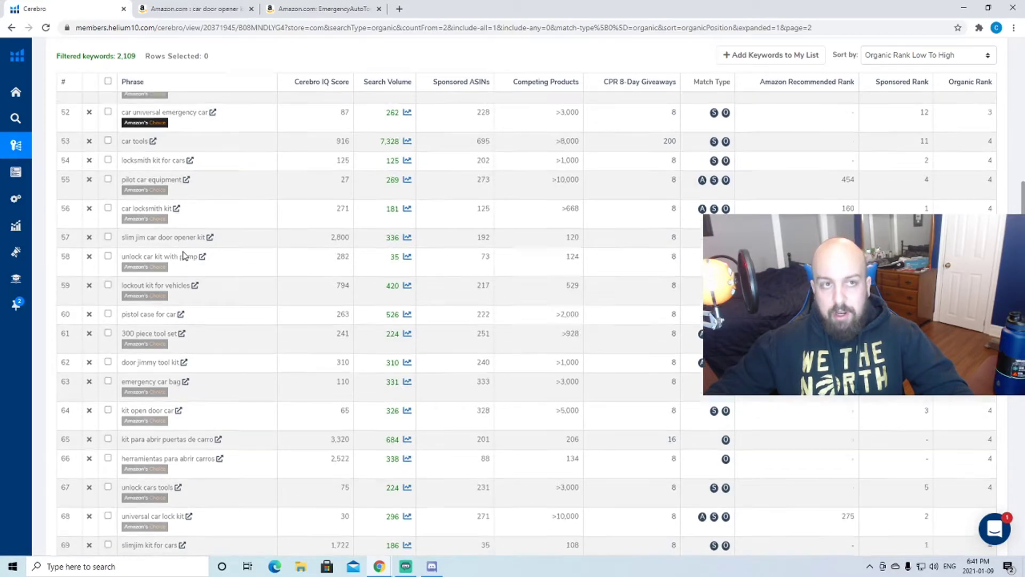
{"action": "left_click", "coordinate": [221, 8]}
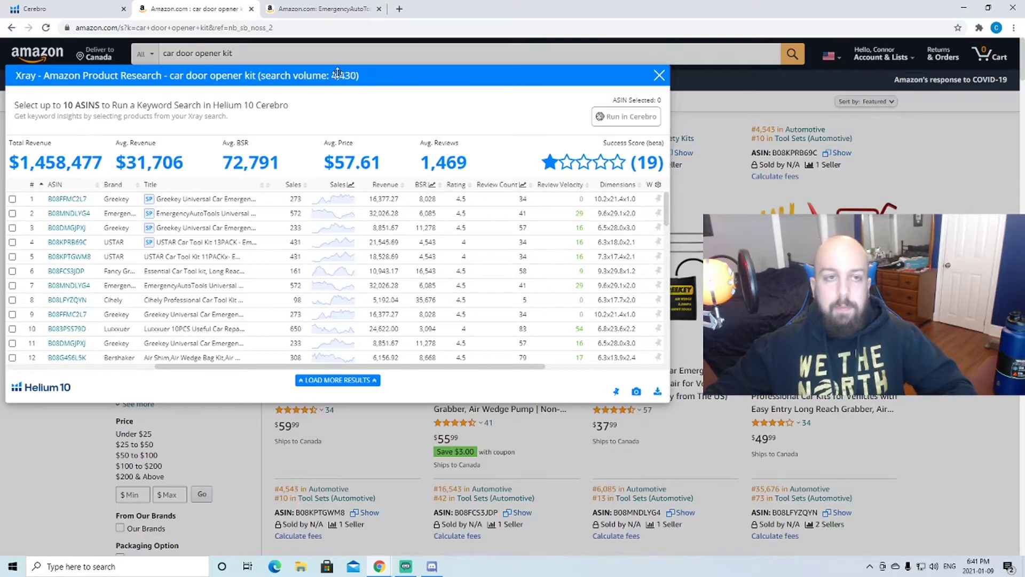
Move the Xray results panel down and right, centring it over the car door opener results.
{"action": "left_click_drag", "start_coordinate": [185, 78], "coordinate": [234, 92]}
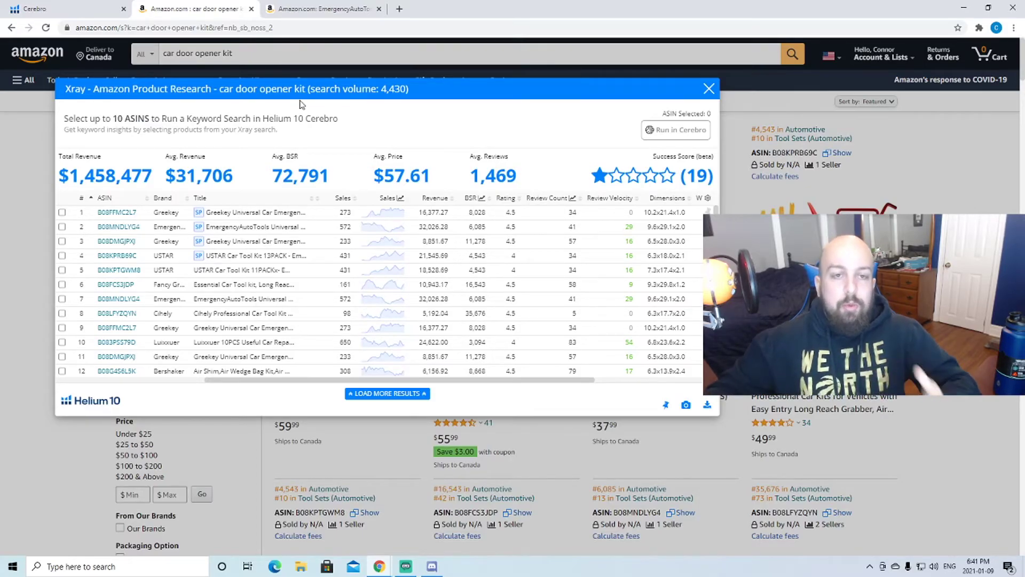
{"action": "left_click", "coordinate": [333, 9]}
Return to Cerebro for B08MNDLYG4 and scroll to its top summary of 2,109 filtered keywords.
{"action": "left_click", "coordinate": [234, 10]}
{"action": "left_click", "coordinate": [65, 8]}
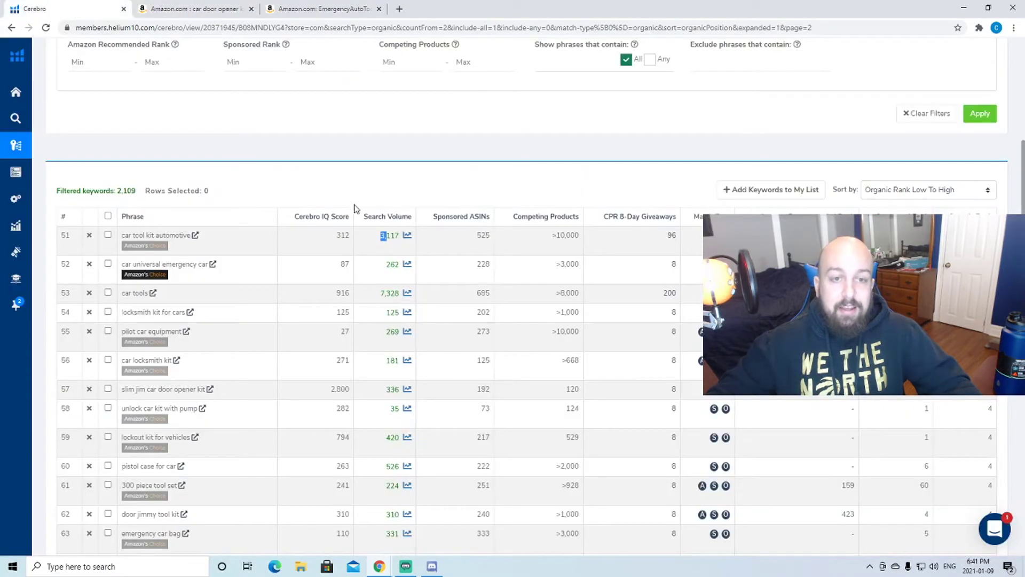
{"action": "scroll", "coordinate": [409, 259], "scroll_direction": "down", "scroll_amount": 1}
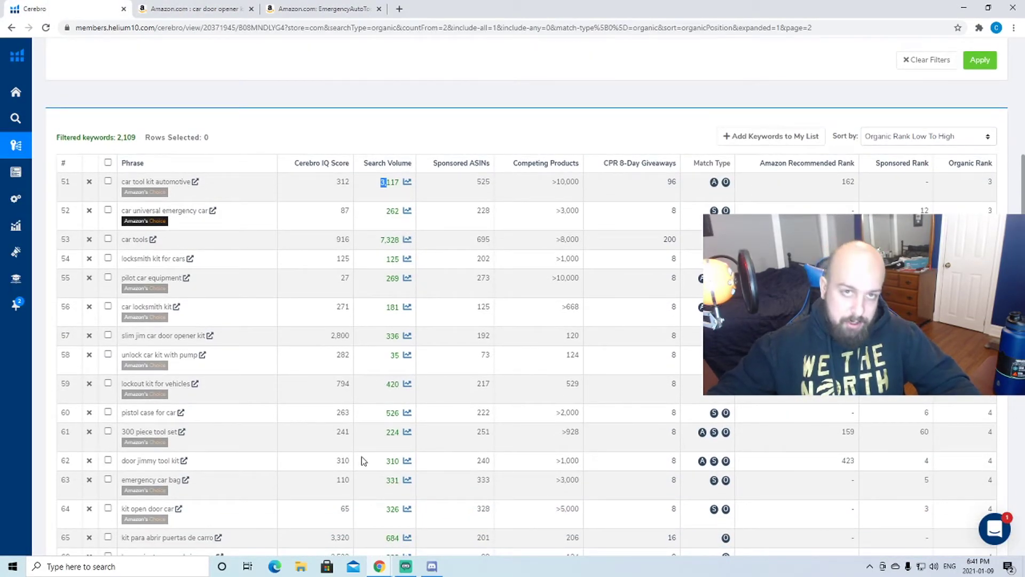
{"action": "scroll", "coordinate": [377, 327], "scroll_direction": "down", "scroll_amount": 2}
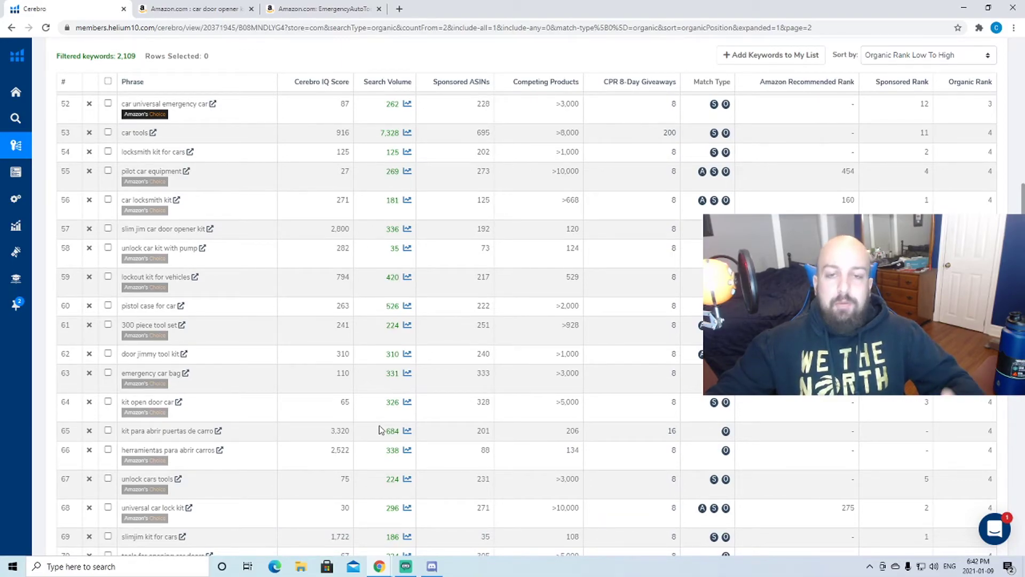
{"action": "scroll", "coordinate": [379, 427], "scroll_direction": "up", "scroll_amount": 3}
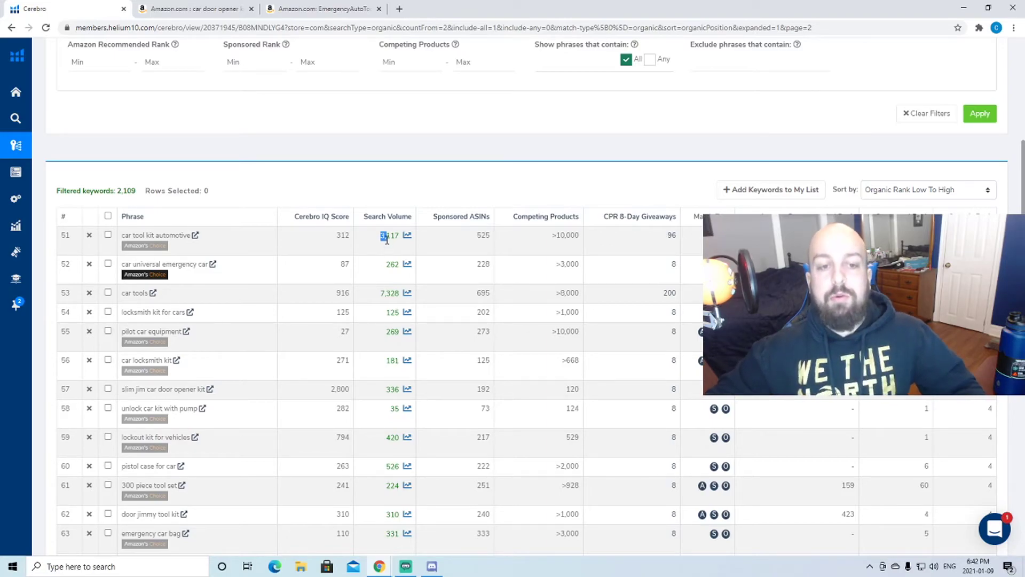
{"action": "scroll", "coordinate": [387, 234], "scroll_direction": "up", "scroll_amount": 1}
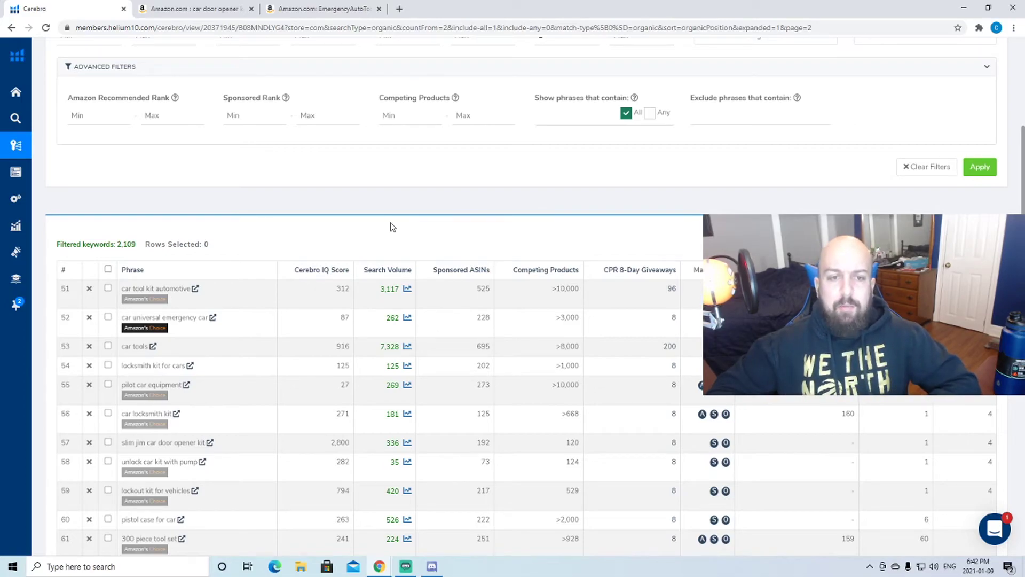
{"action": "scroll", "coordinate": [392, 235], "scroll_direction": "up", "scroll_amount": 2}
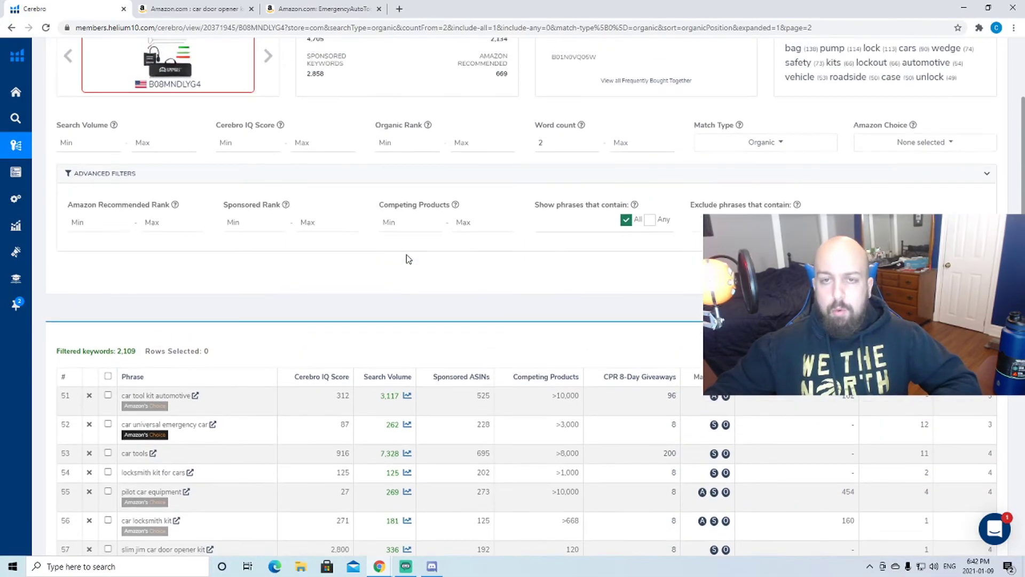
{"action": "scroll", "coordinate": [407, 279], "scroll_direction": "up", "scroll_amount": 2}
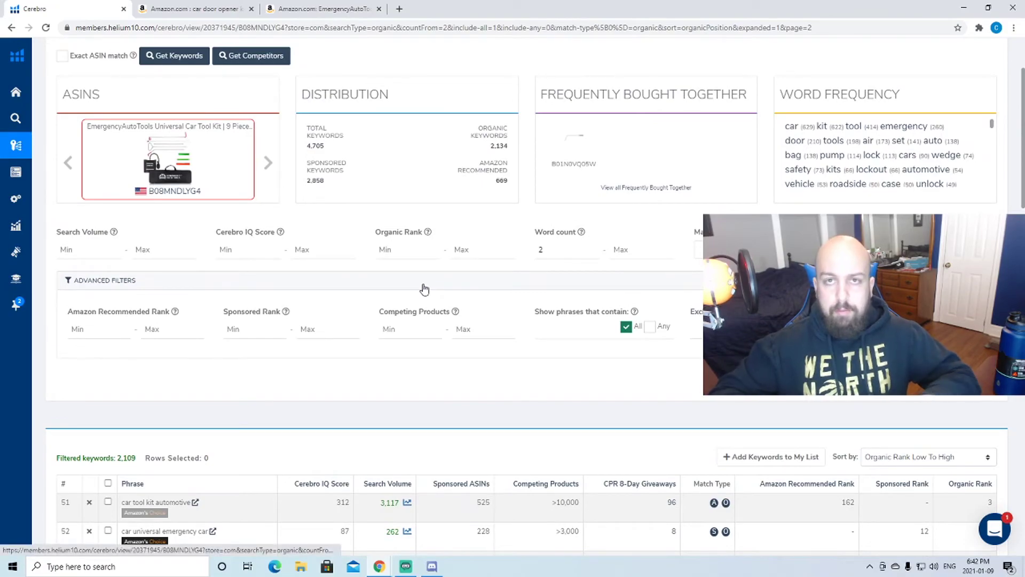
{"action": "scroll", "coordinate": [424, 289], "scroll_direction": "down", "scroll_amount": 2}
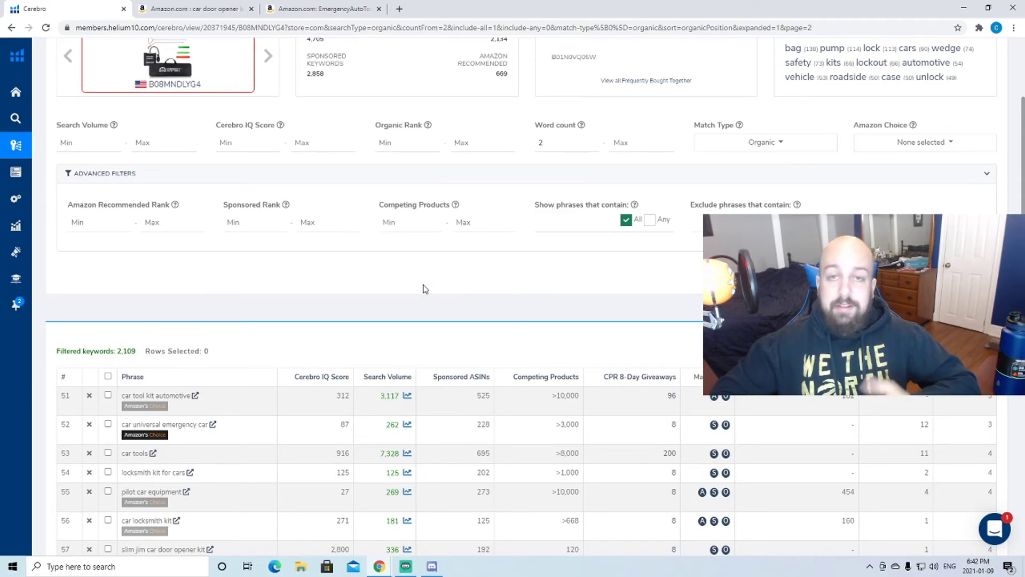
{"action": "scroll", "coordinate": [413, 319], "scroll_direction": "up", "scroll_amount": 4}
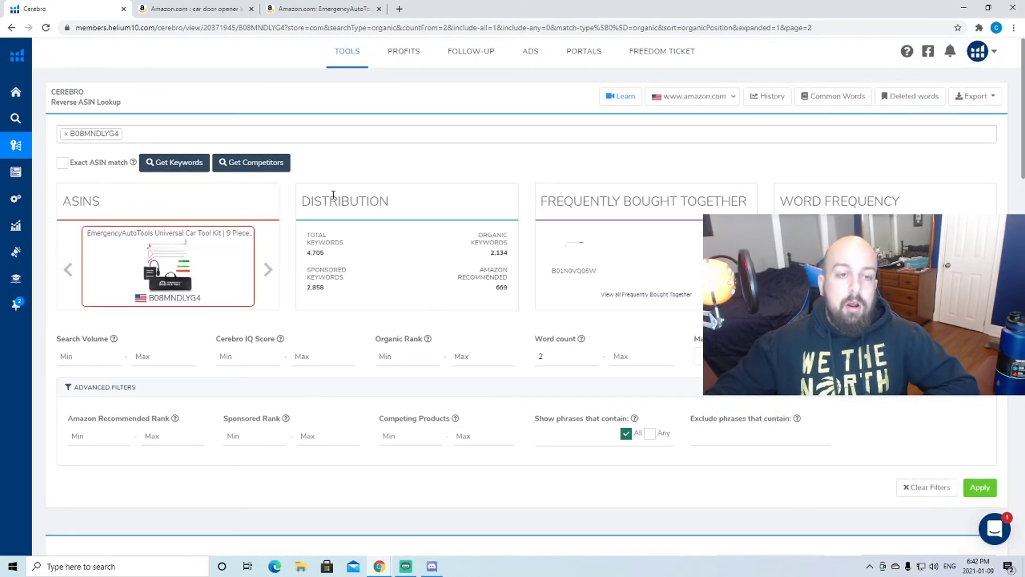